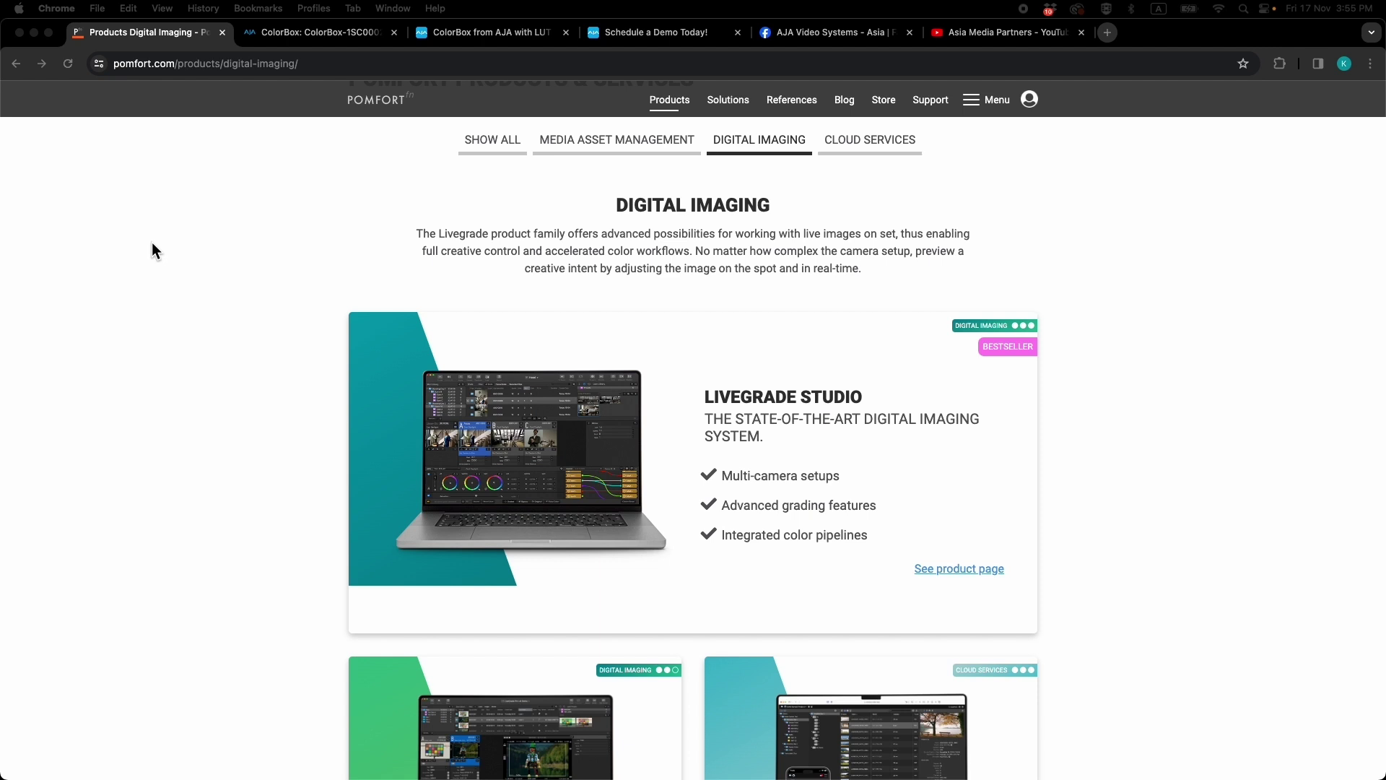
Switch Chrome to the ColorBox tab showing live video with Node 4's 3D LUT Dynamic
left_click(351, 37)
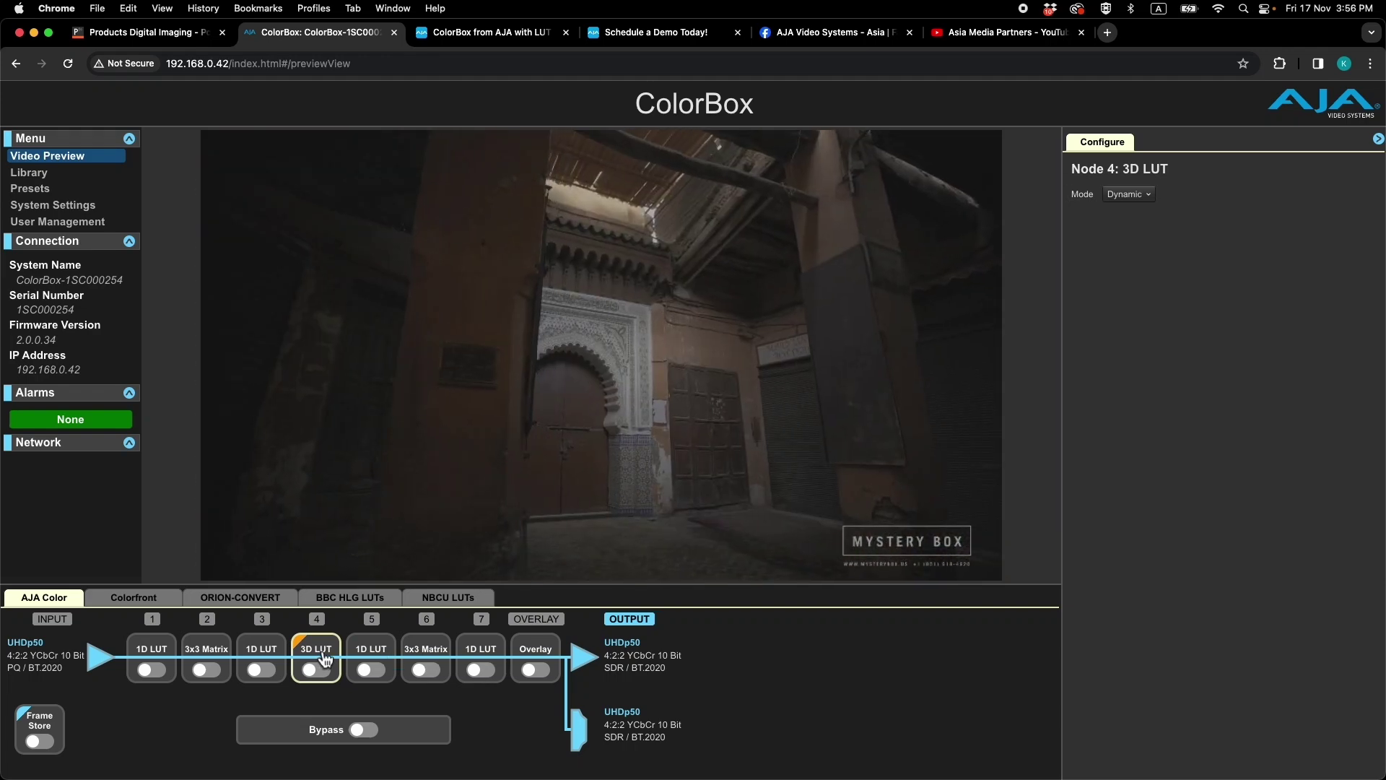
With Node 4's 3D LUT confirmed Dynamic, switch over to Livegrade Studio
key("super+Tab")
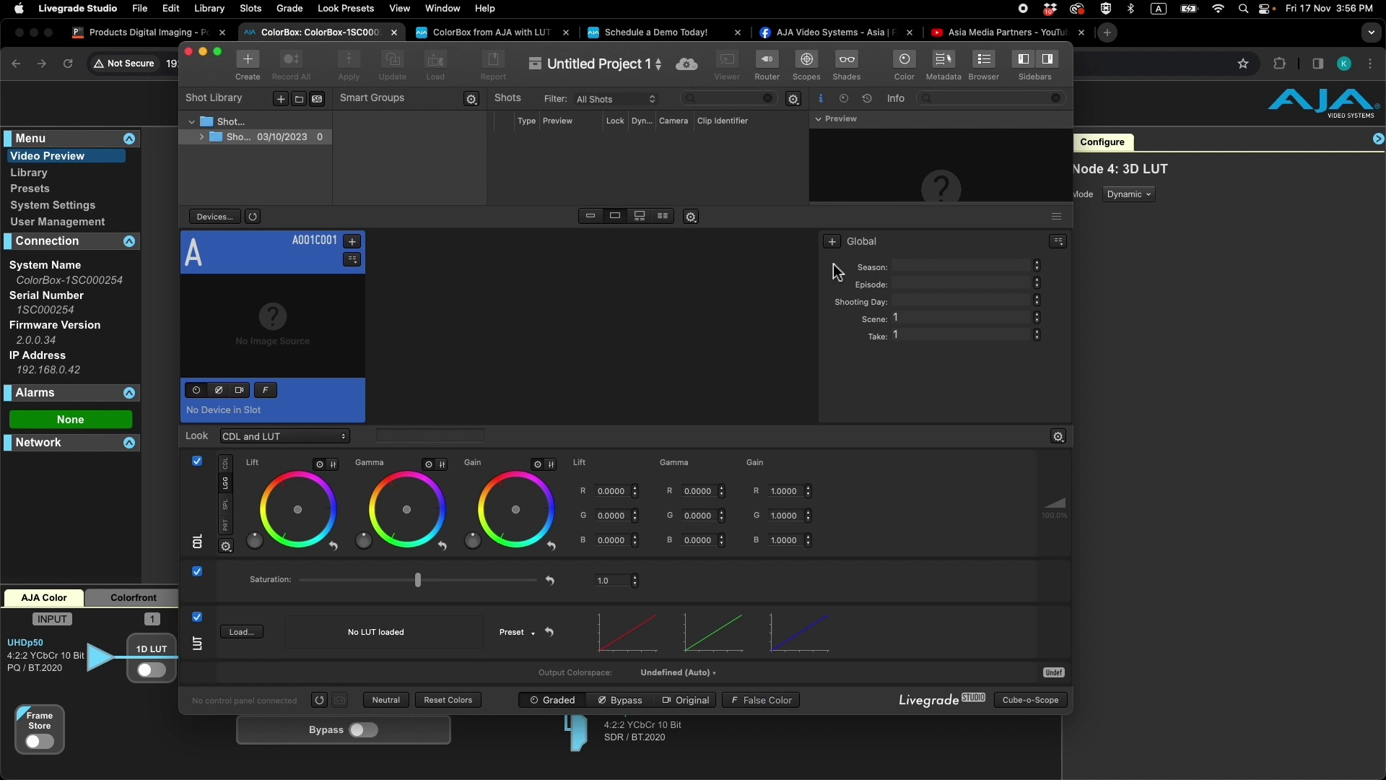
Through Manage Devices, add an AJA ColorBox at IP 192.168.0.42 to slot A
left_click(251, 9)
left_click(266, 31)
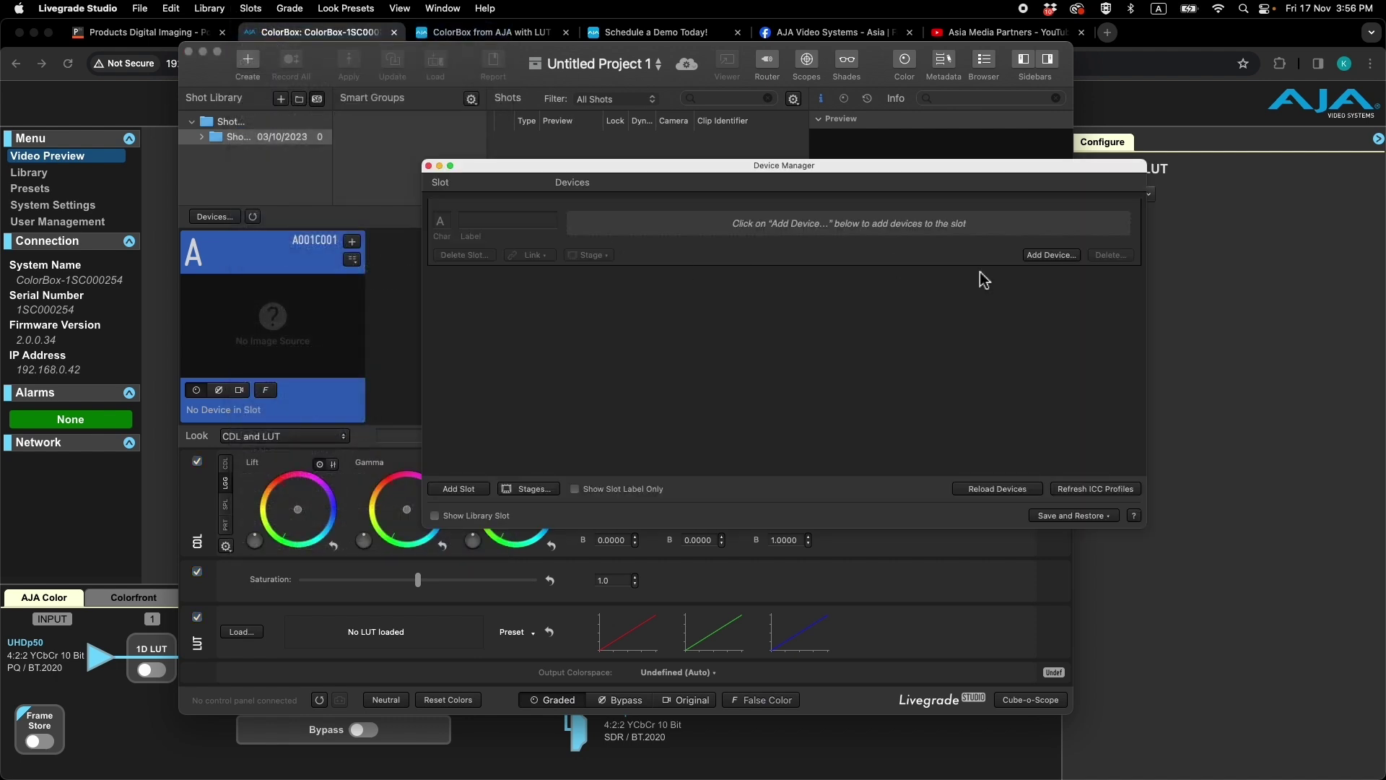
left_click(1053, 257)
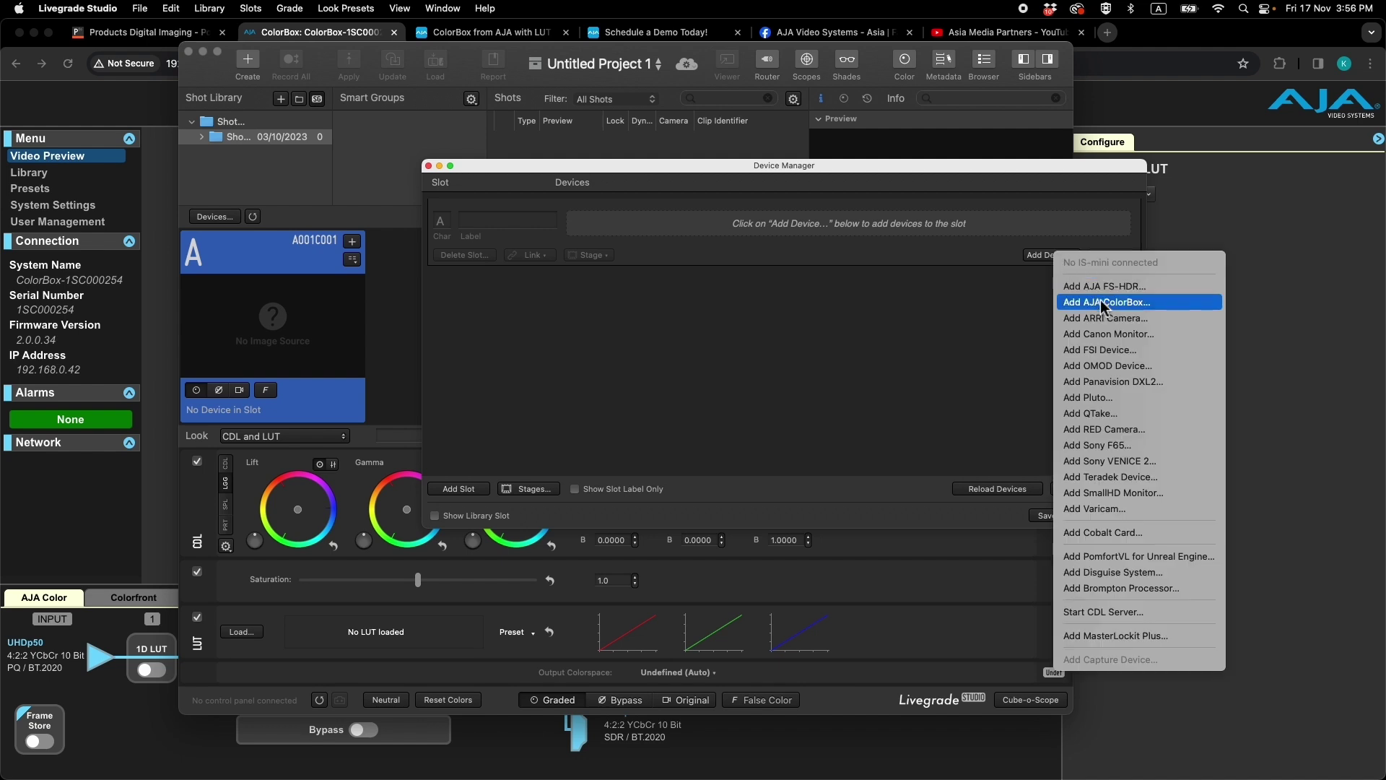
left_click(1102, 304)
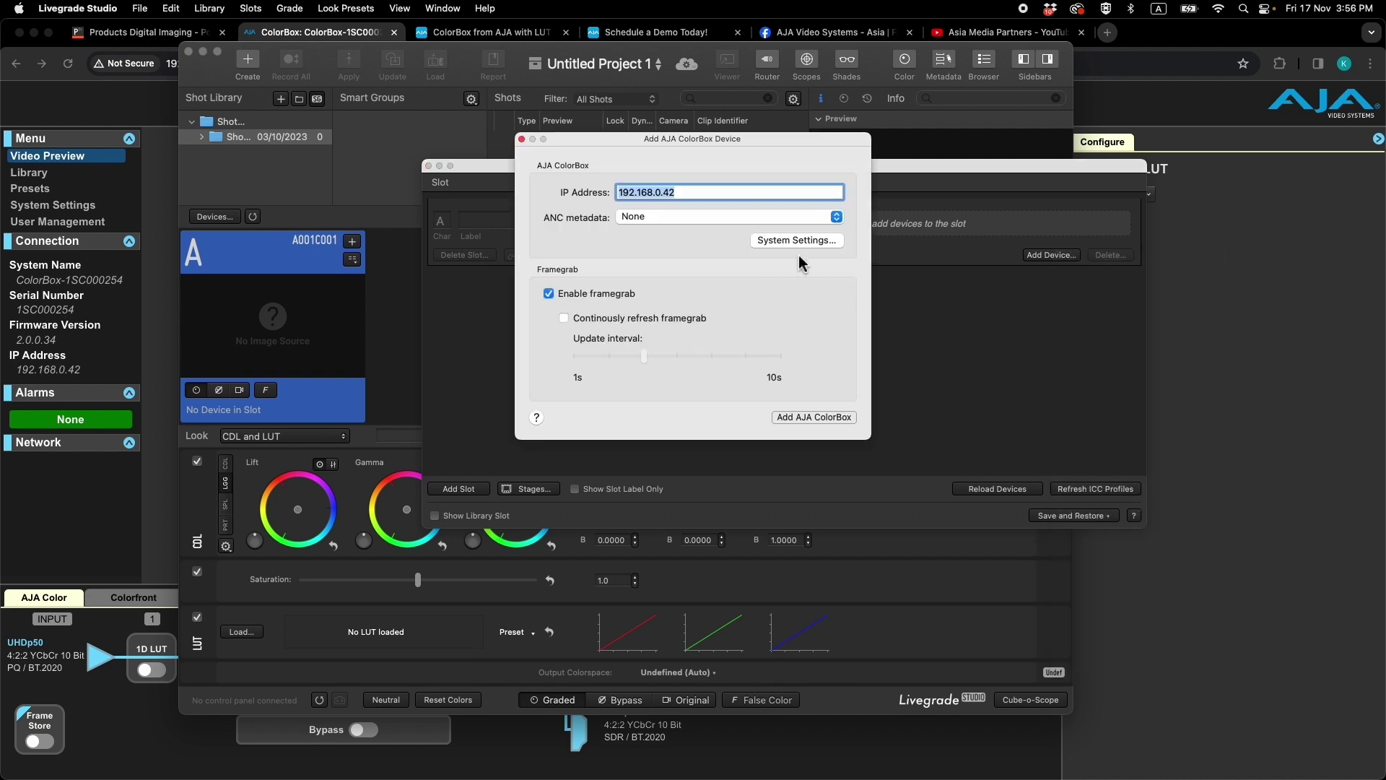
left_click(704, 192)
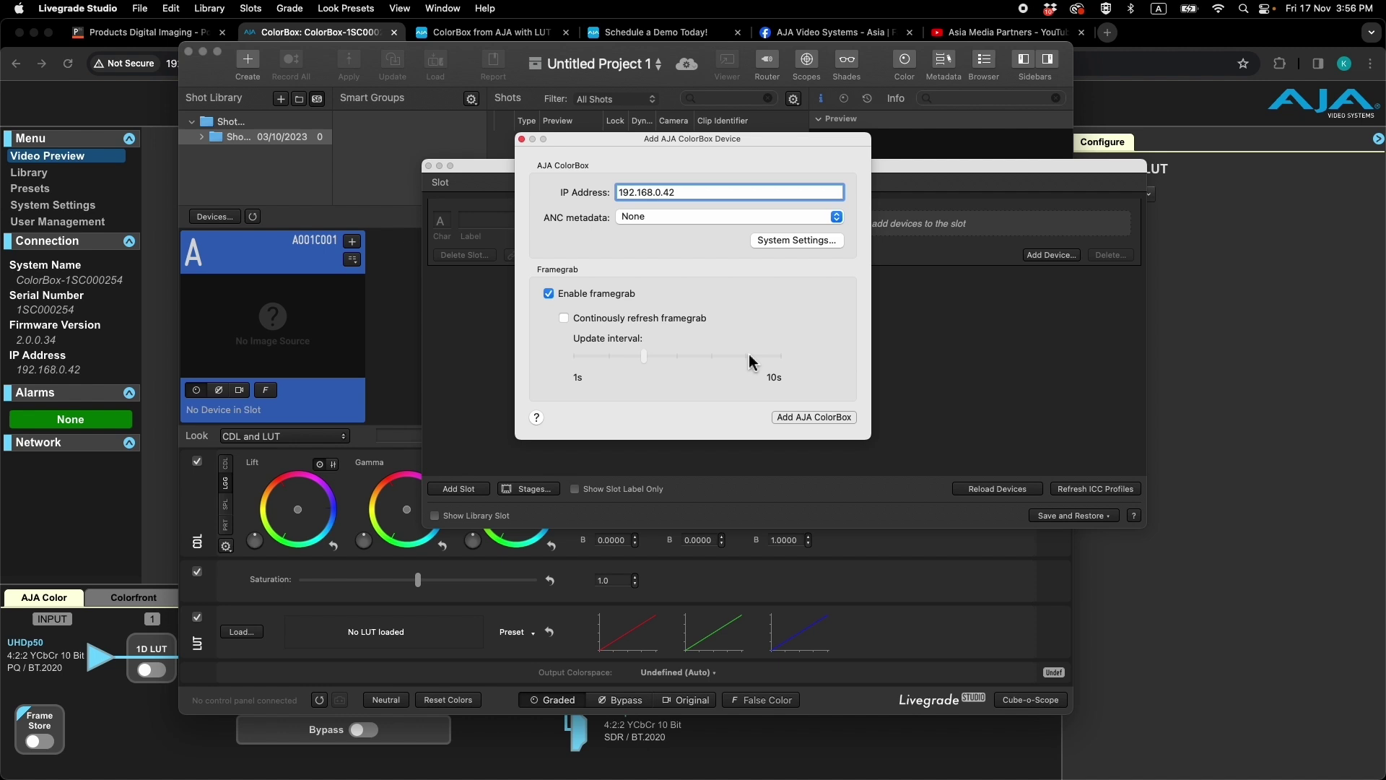
left_click(813, 418)
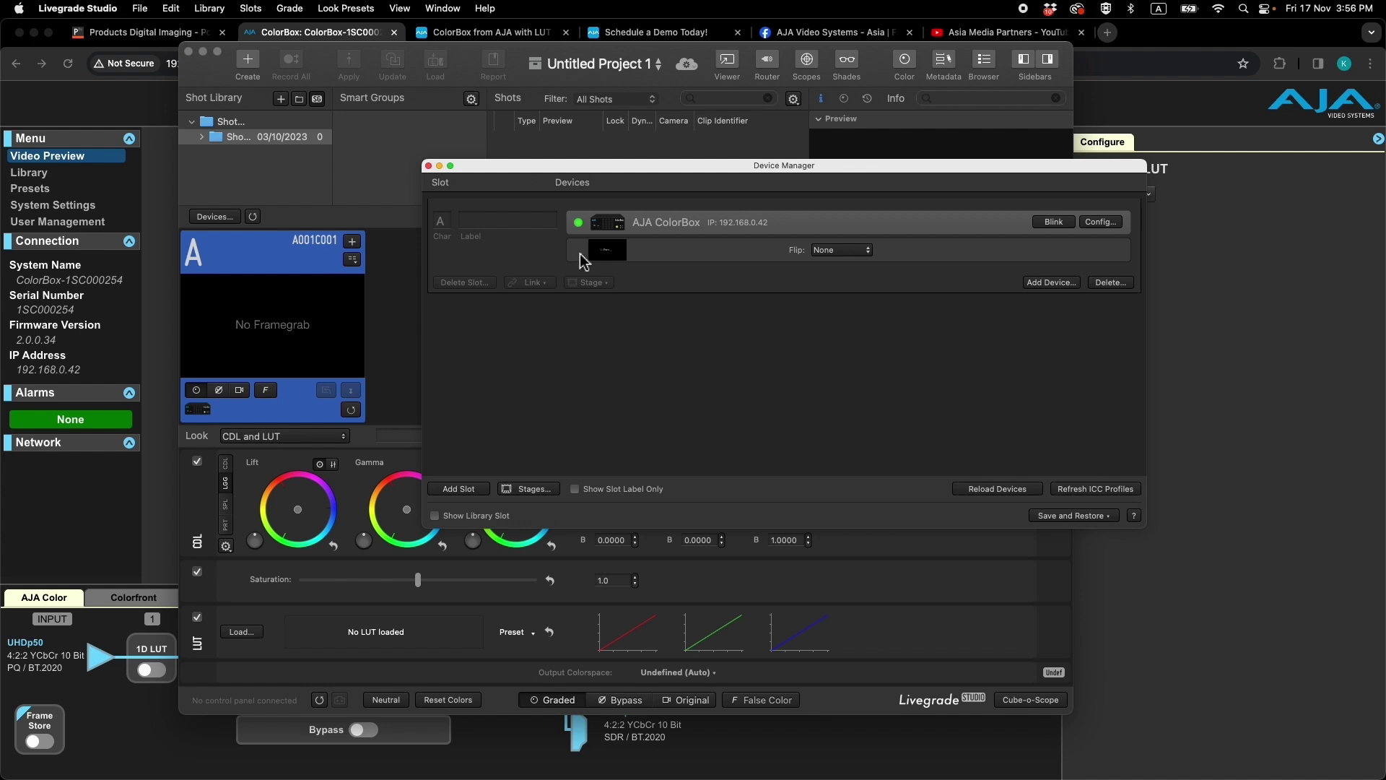
Add slot B with an AJA FS-HDR at 192.168.0.32, channel 4, Dynamic LUT
left_click(467, 490)
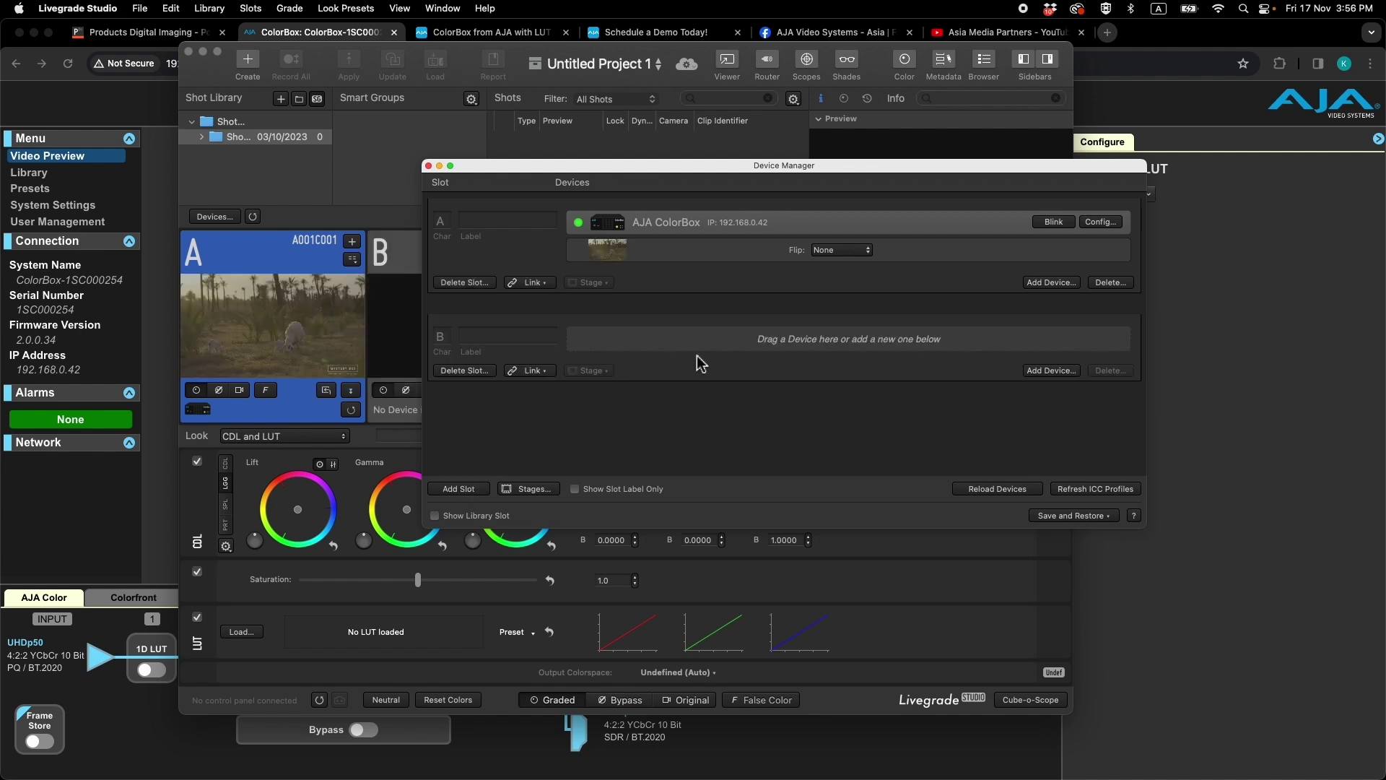
left_click(1051, 371)
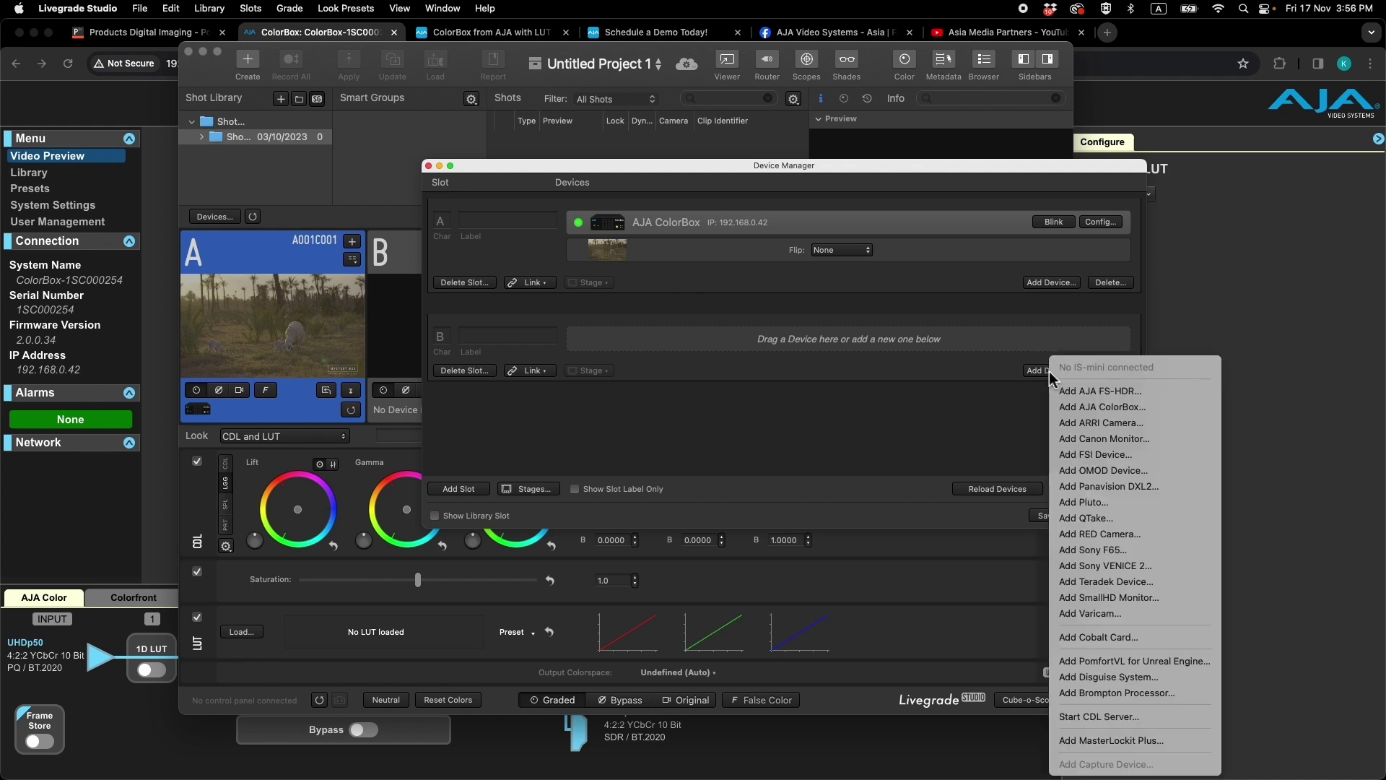
left_click(1082, 399)
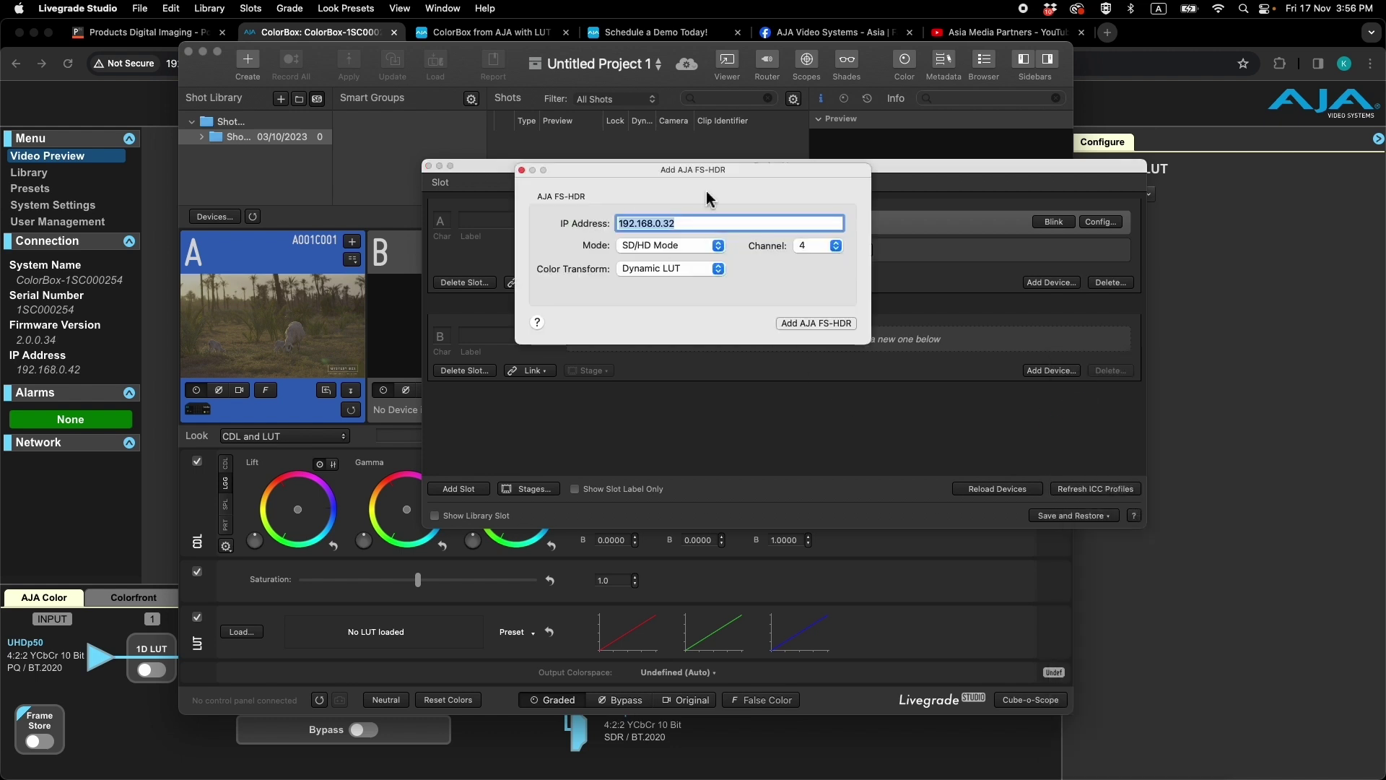
left_click(816, 324)
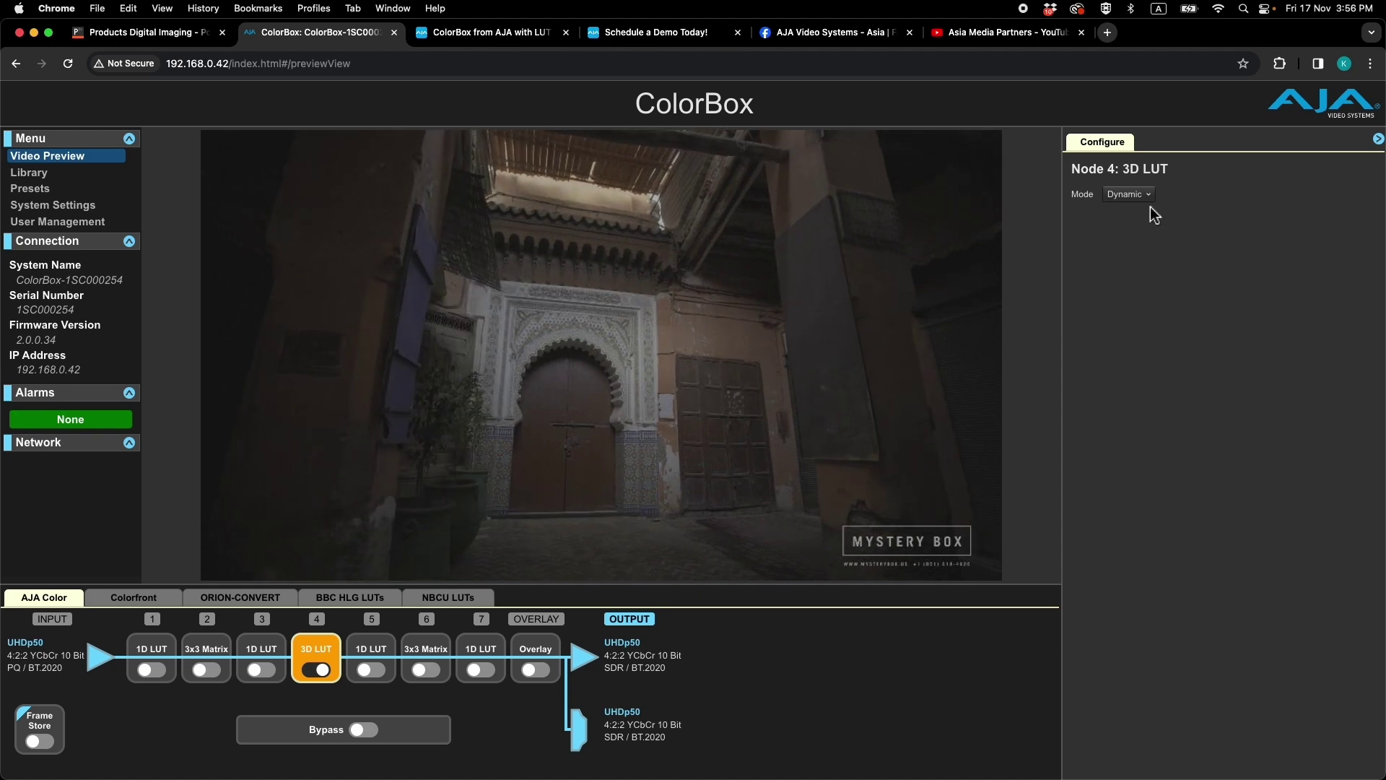
Keep the 3D LUT node Dynamic, close the Device Manager, select slot A, and move Livegrade aside
left_click(1141, 195)
left_click(1198, 233)
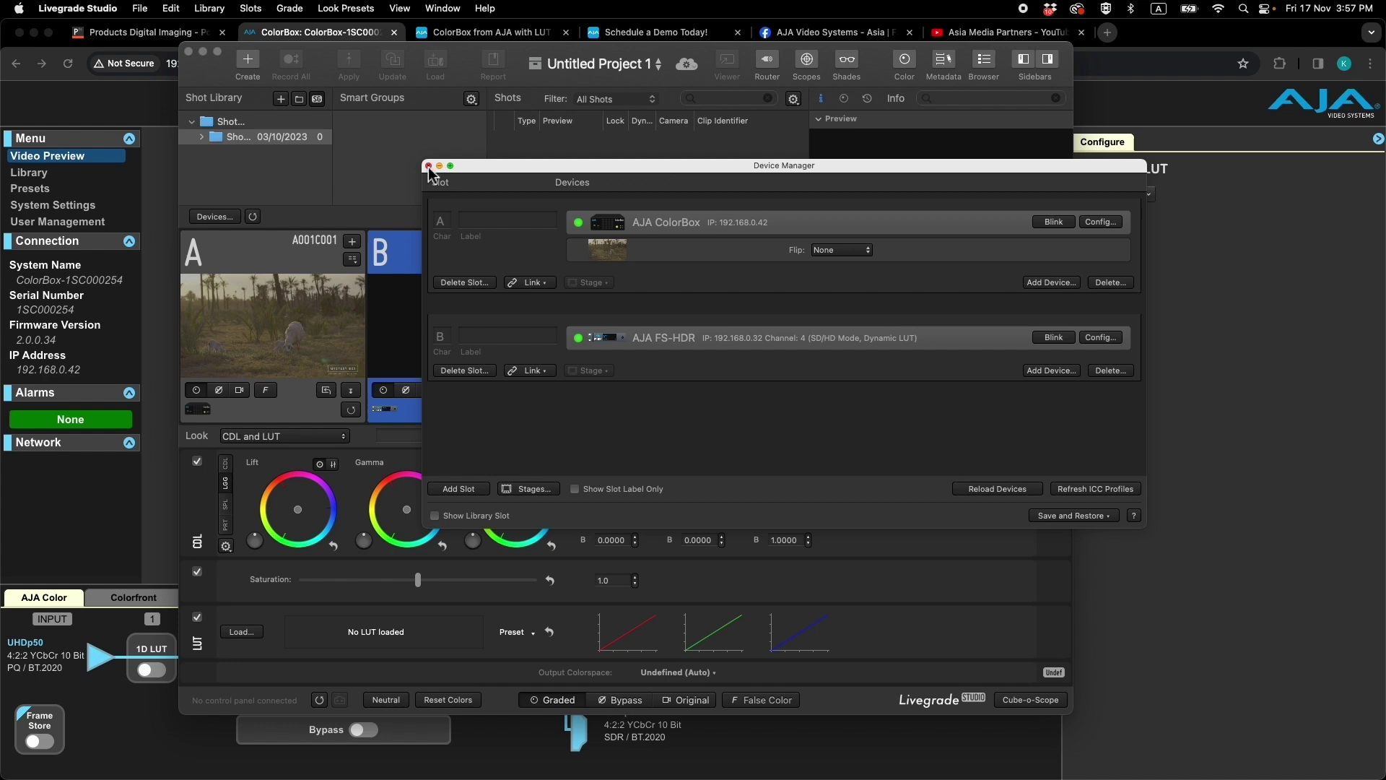
left_click(428, 166)
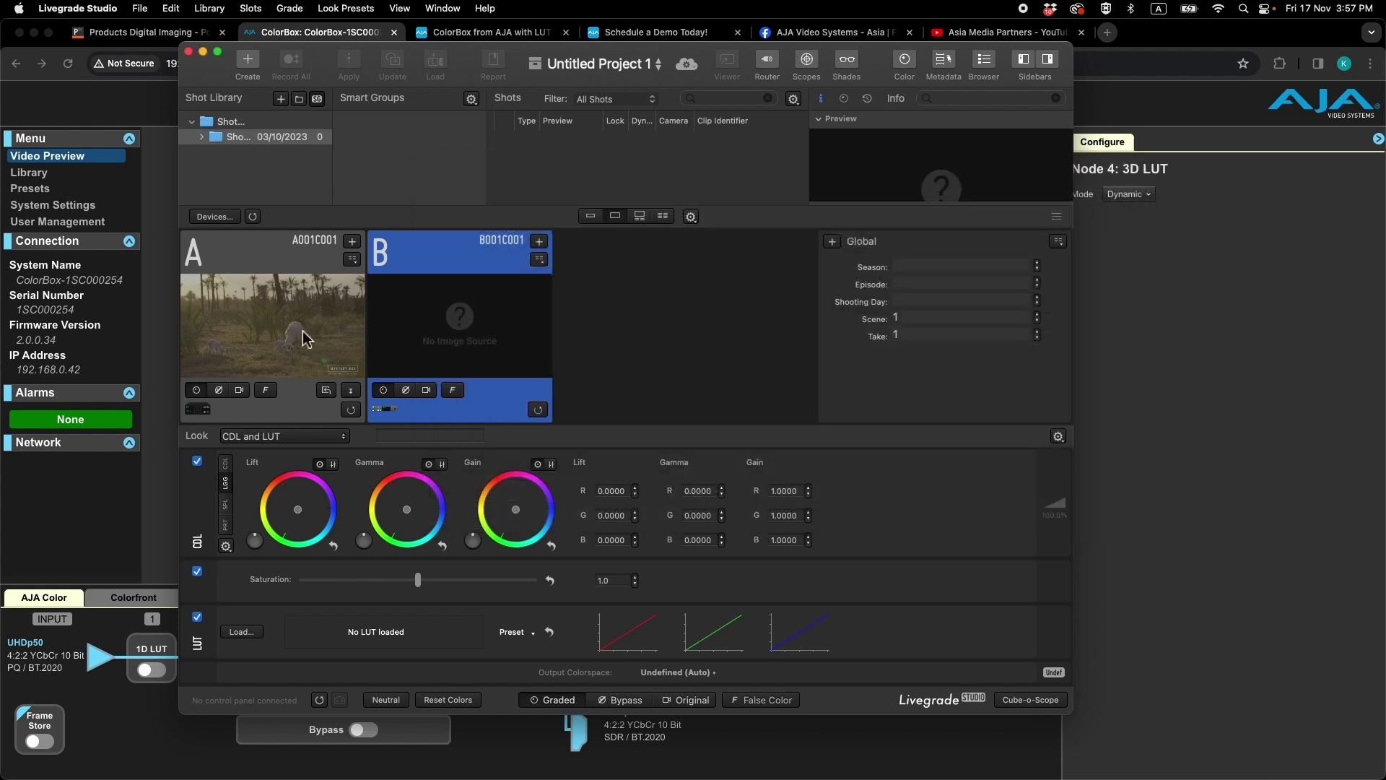
left_click(303, 338)
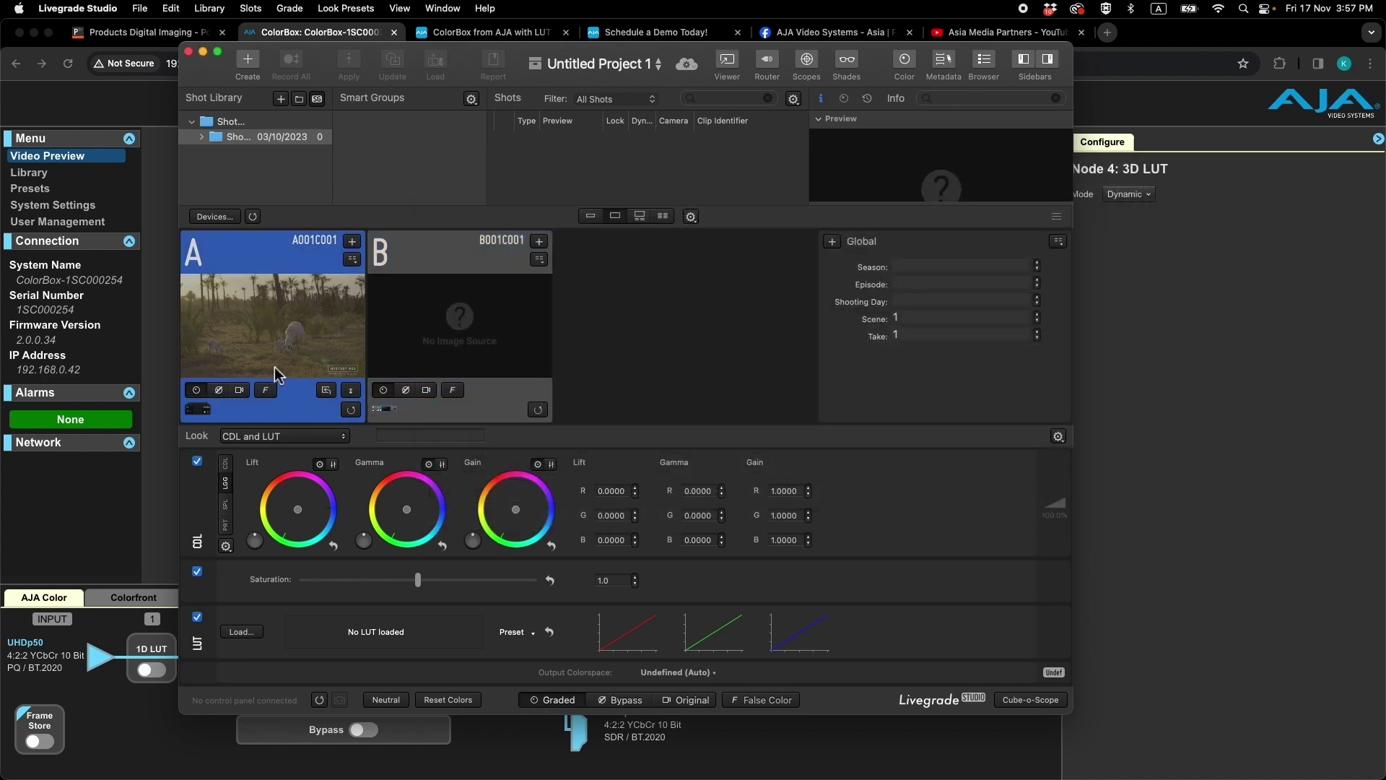
left_click_drag(460, 54, 934, 66)
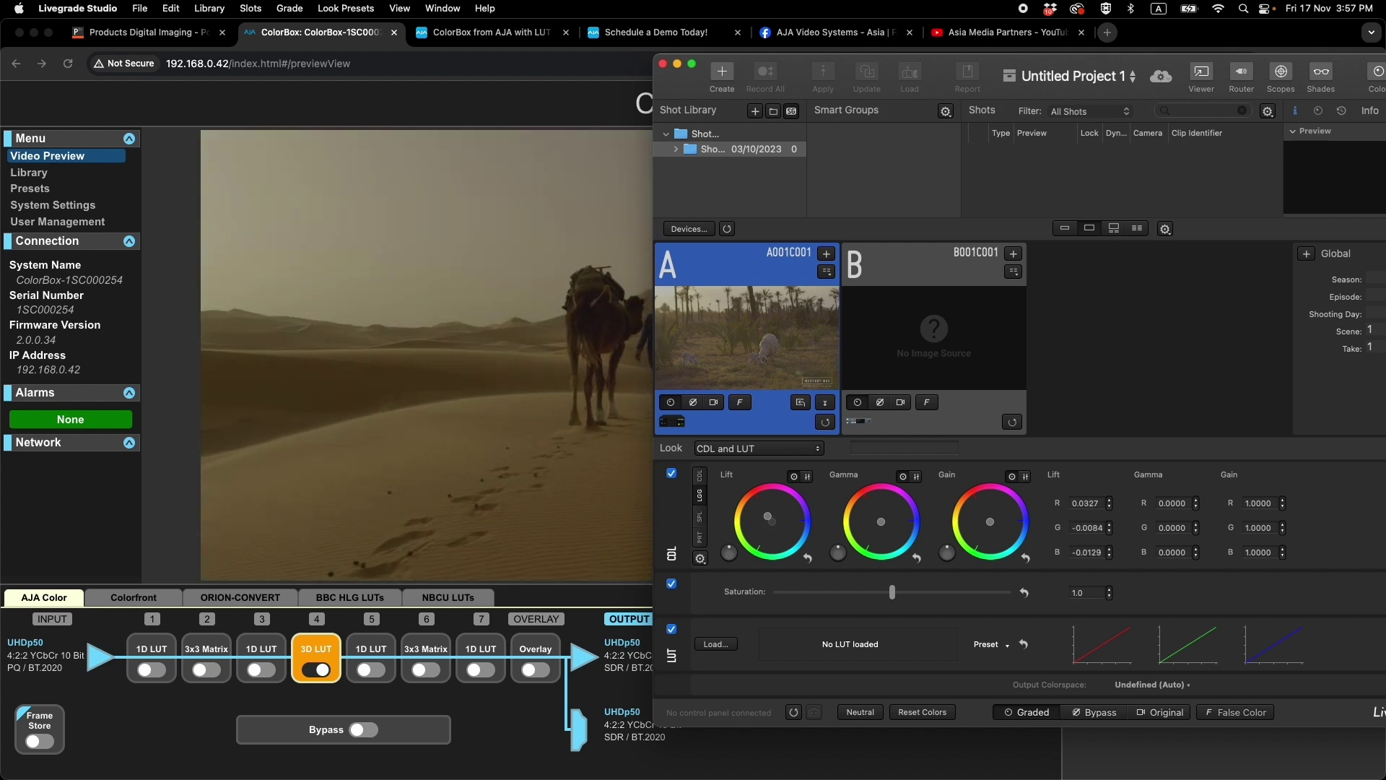
Warm the shadows with a red Lift shift and rebalance midtones with Gamma
left_click_drag(772, 522, 758, 505)
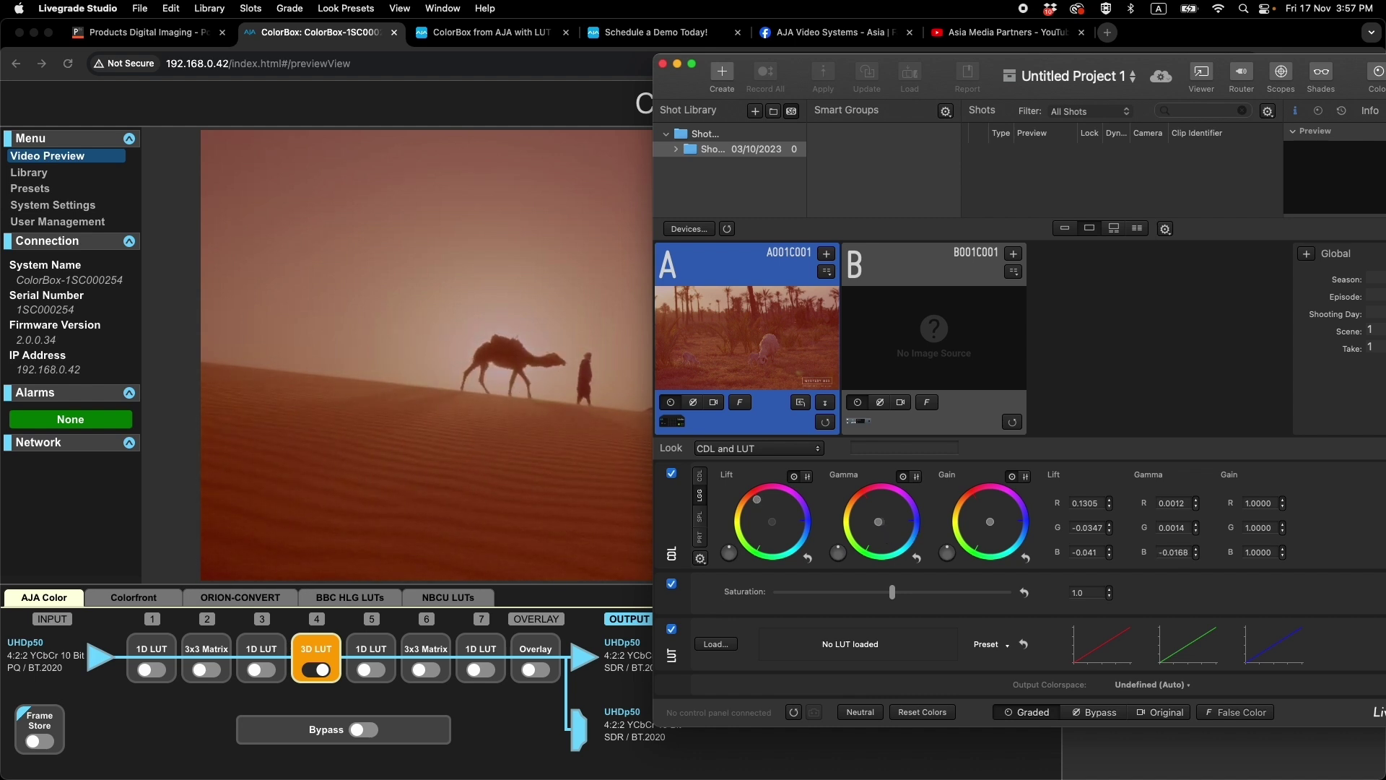
mouse_move(882, 523)
left_mouse_down()
mouse_move(853, 533)
mouse_move(859, 553)
left_mouse_up()
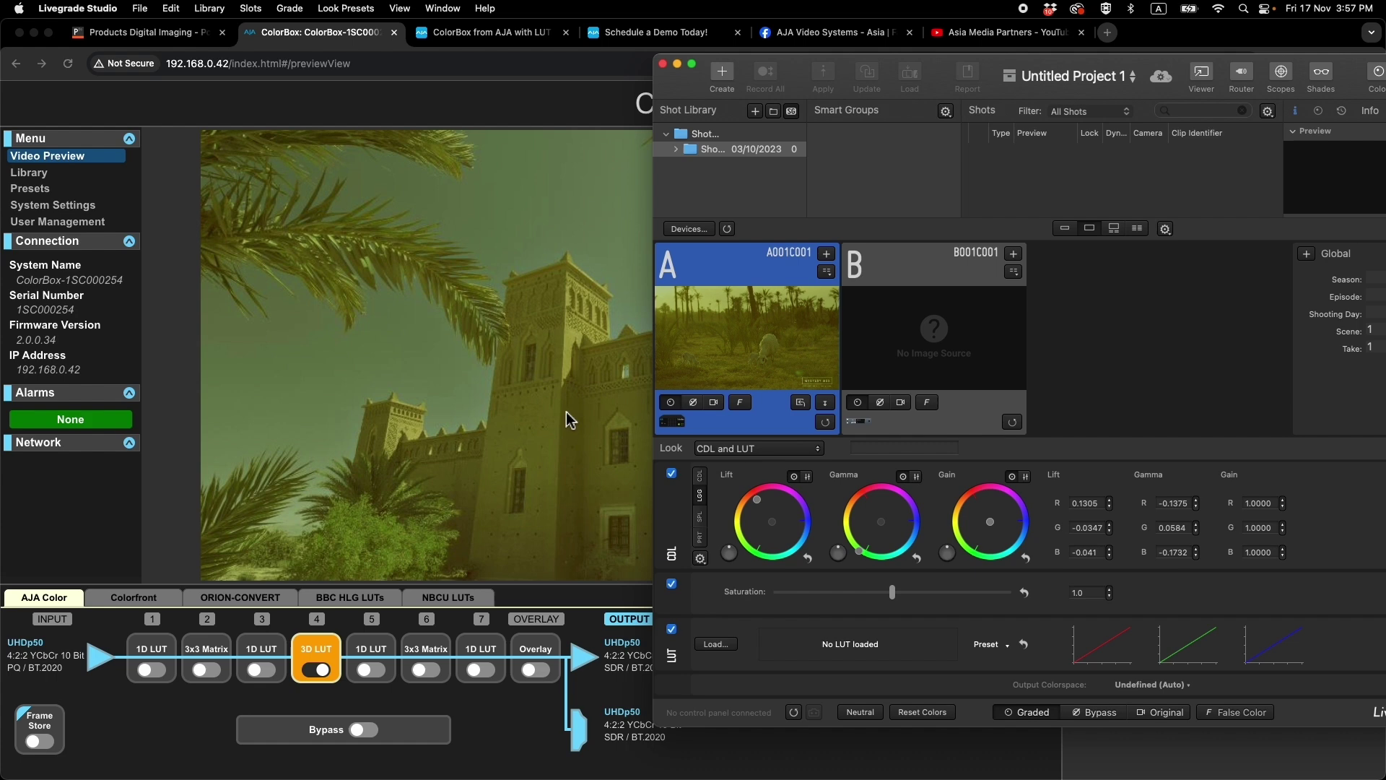
left_click(558, 390)
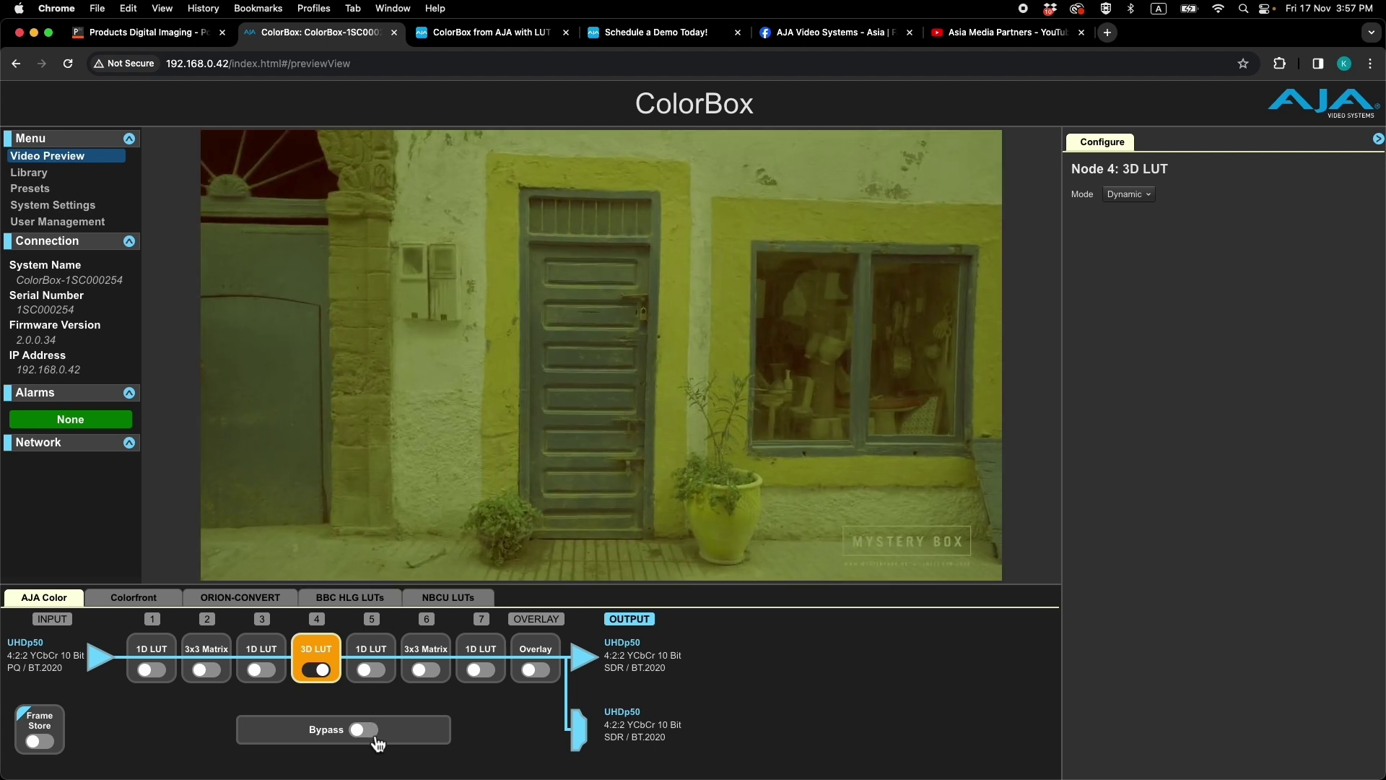
Toggle Bypass on then off to compare ungraded and graded output, then return to Livegrade
left_click(375, 738)
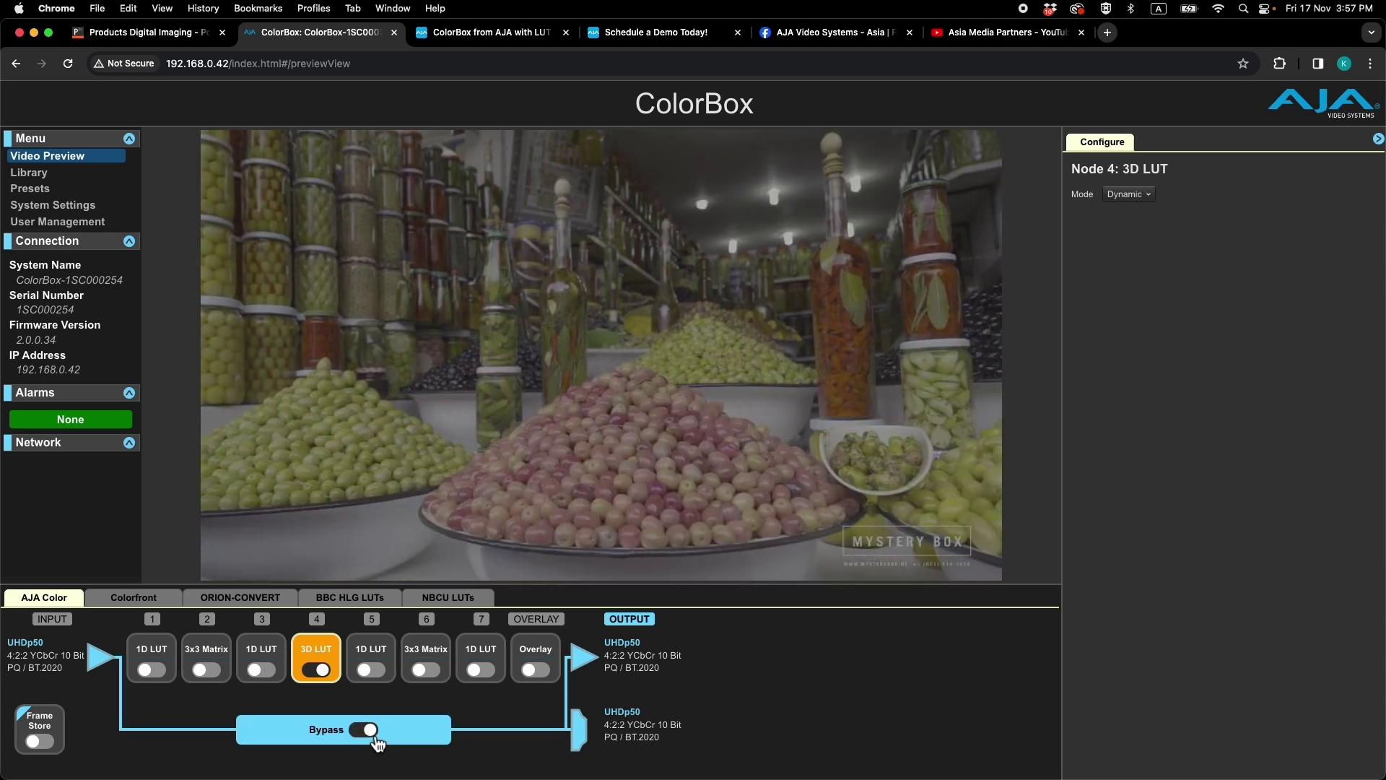
left_click(375, 737)
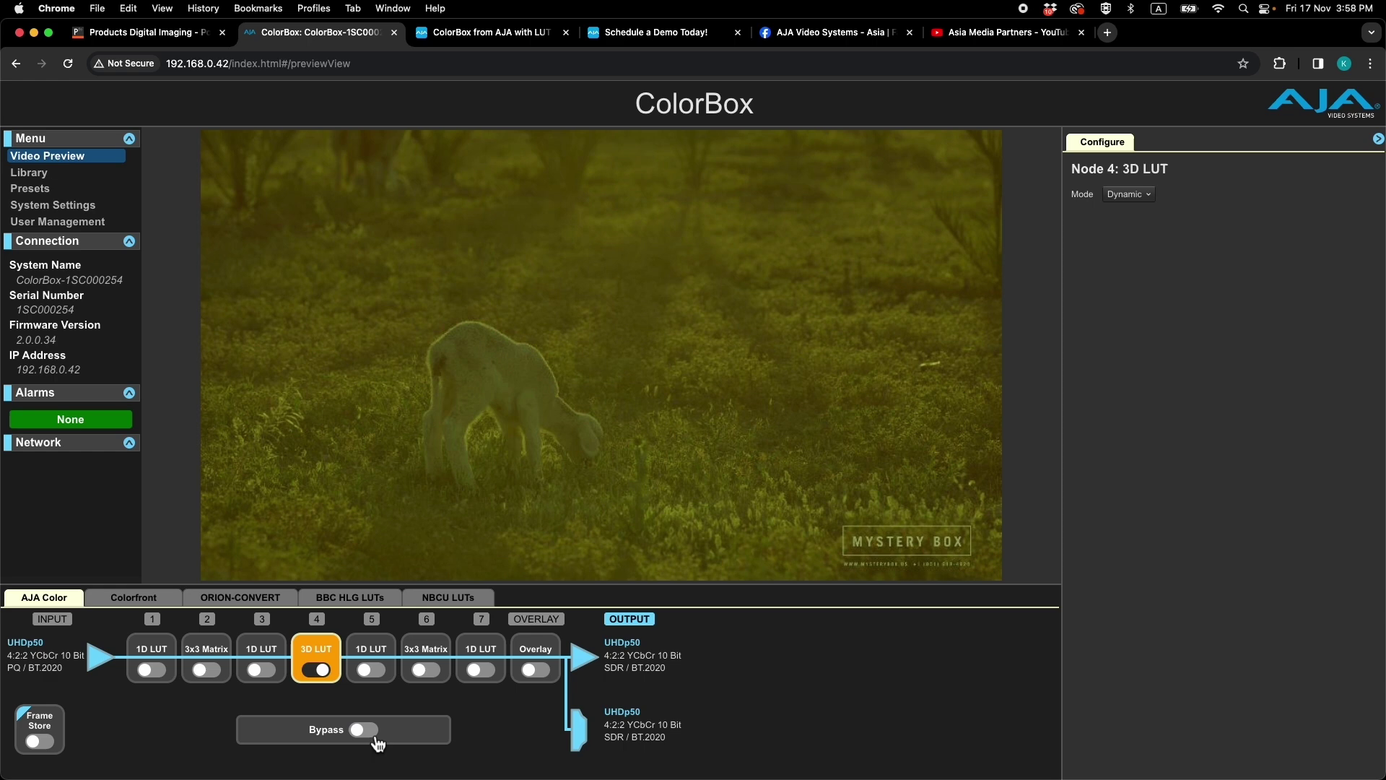
key("super+Tab")
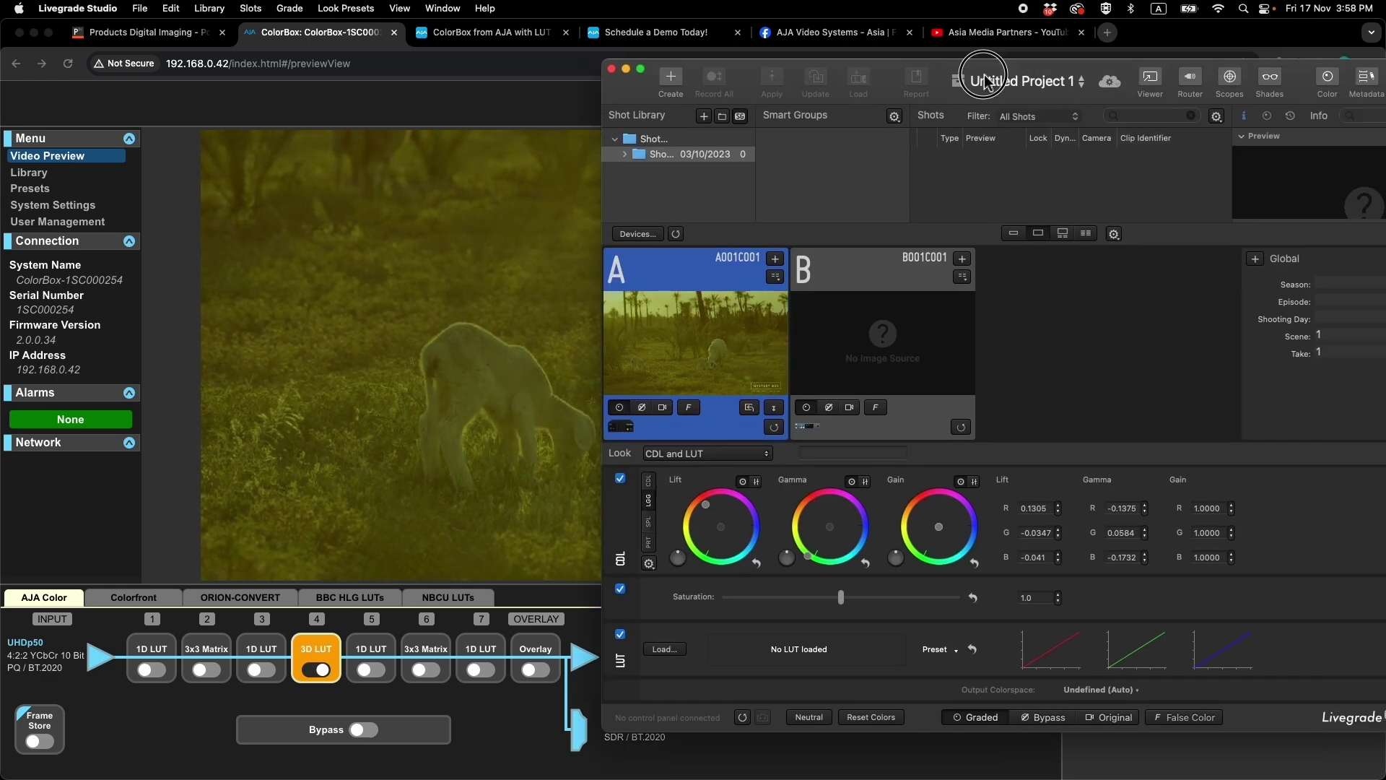
Export the current look via File > Export Look as a Pomfort Livegrade .cube file
left_click_drag(1077, 67, 598, 64)
left_click(598, 64)
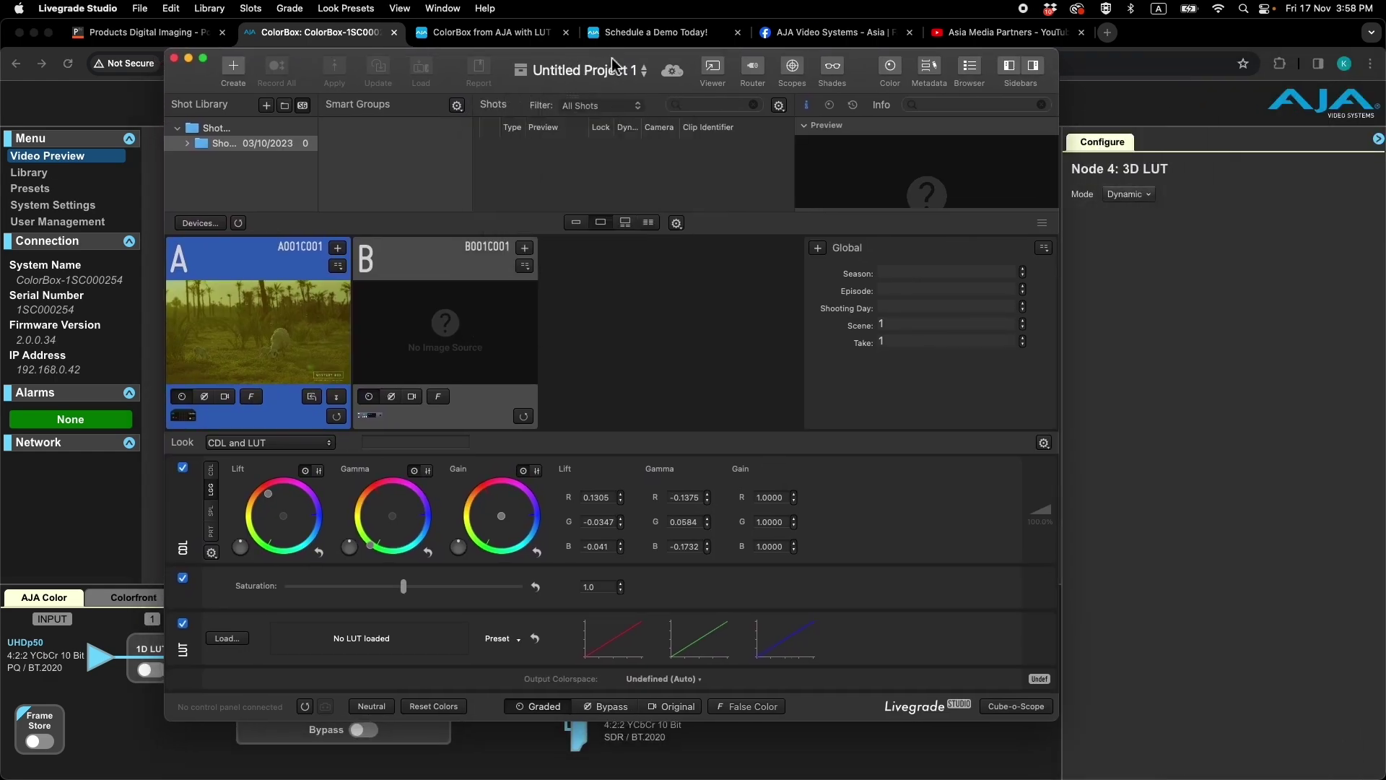
left_click(142, 8)
left_click(183, 212)
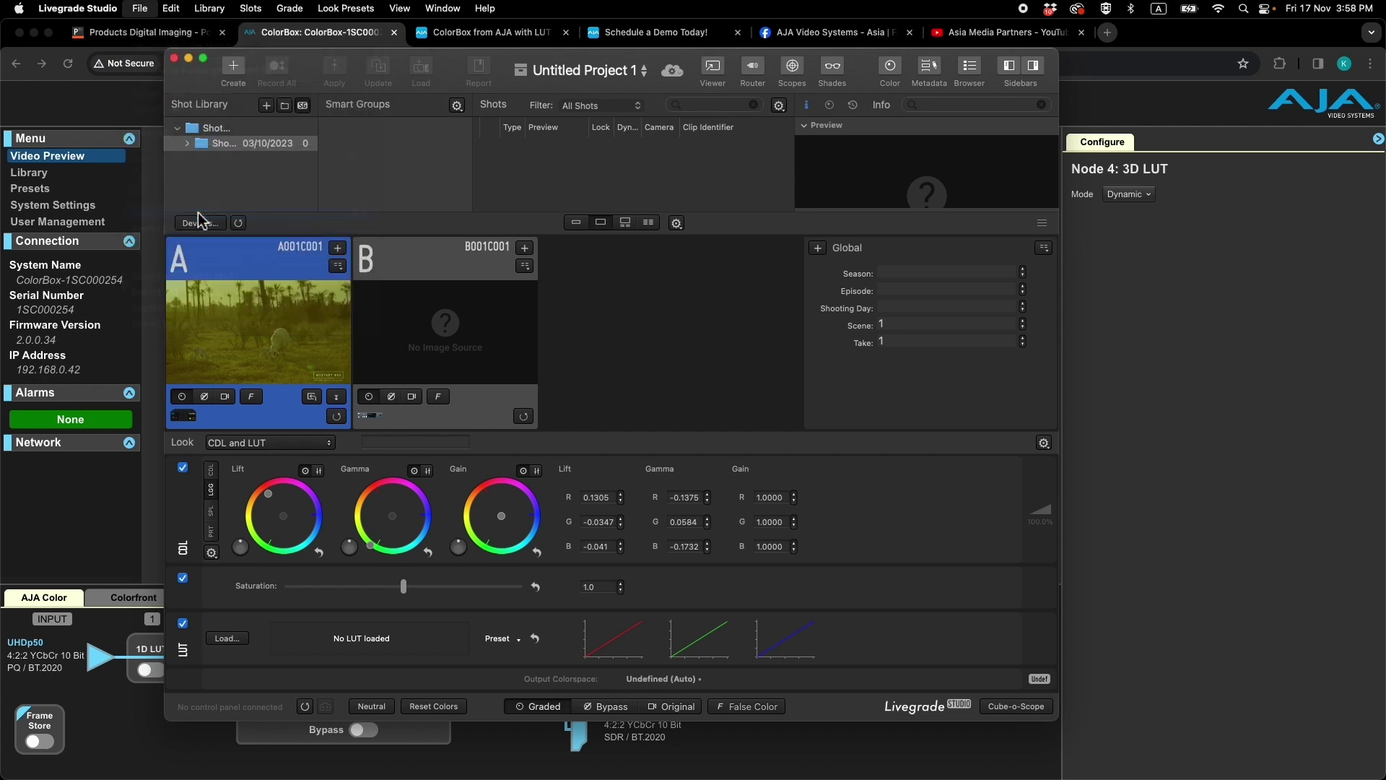
left_click(586, 453)
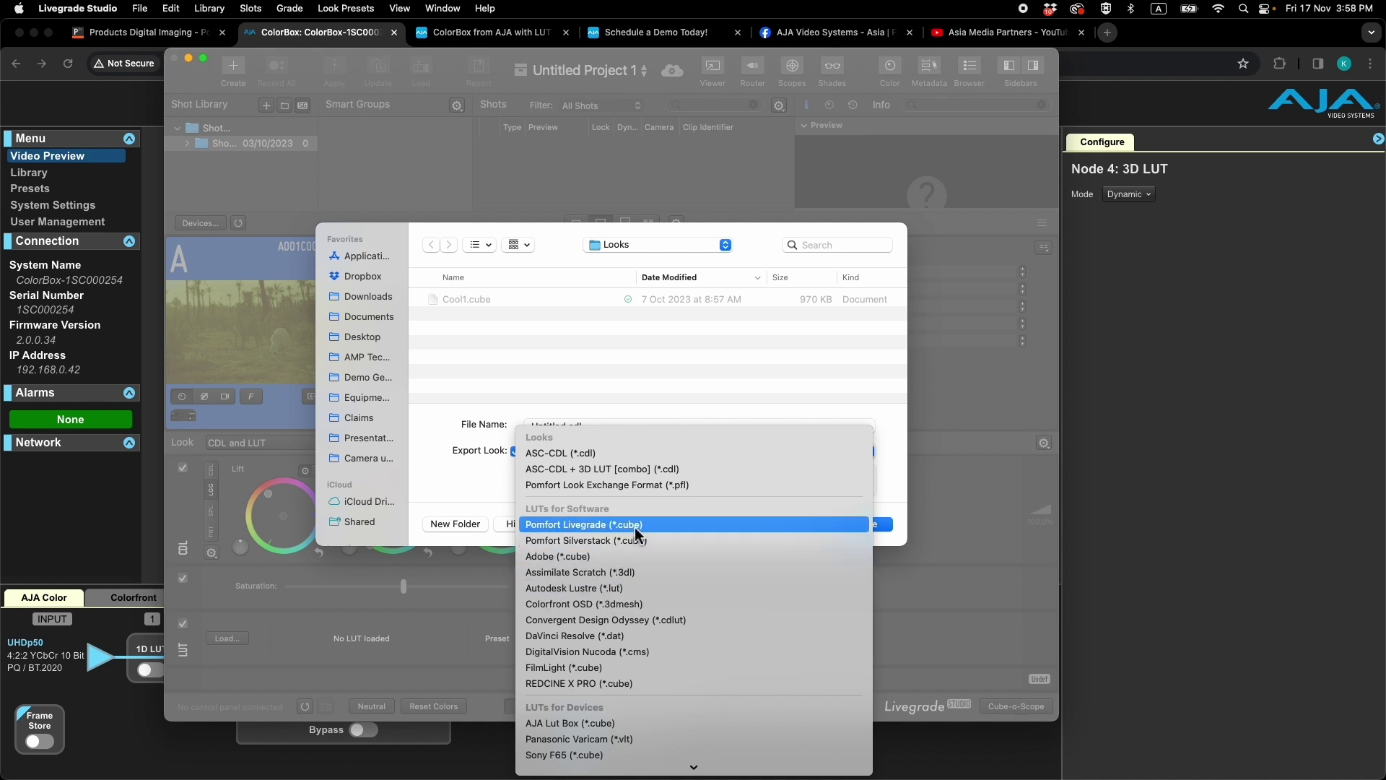
left_click(633, 525)
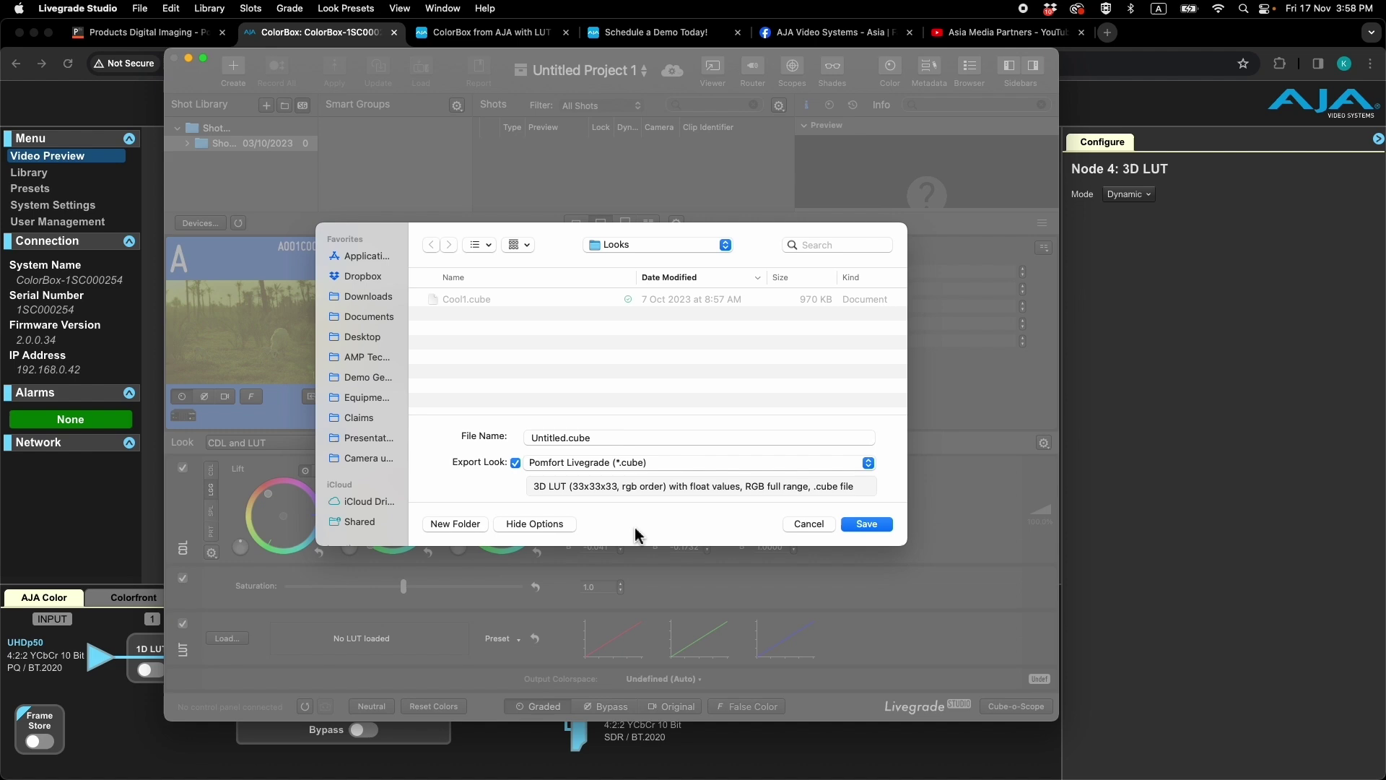
left_click(810, 524)
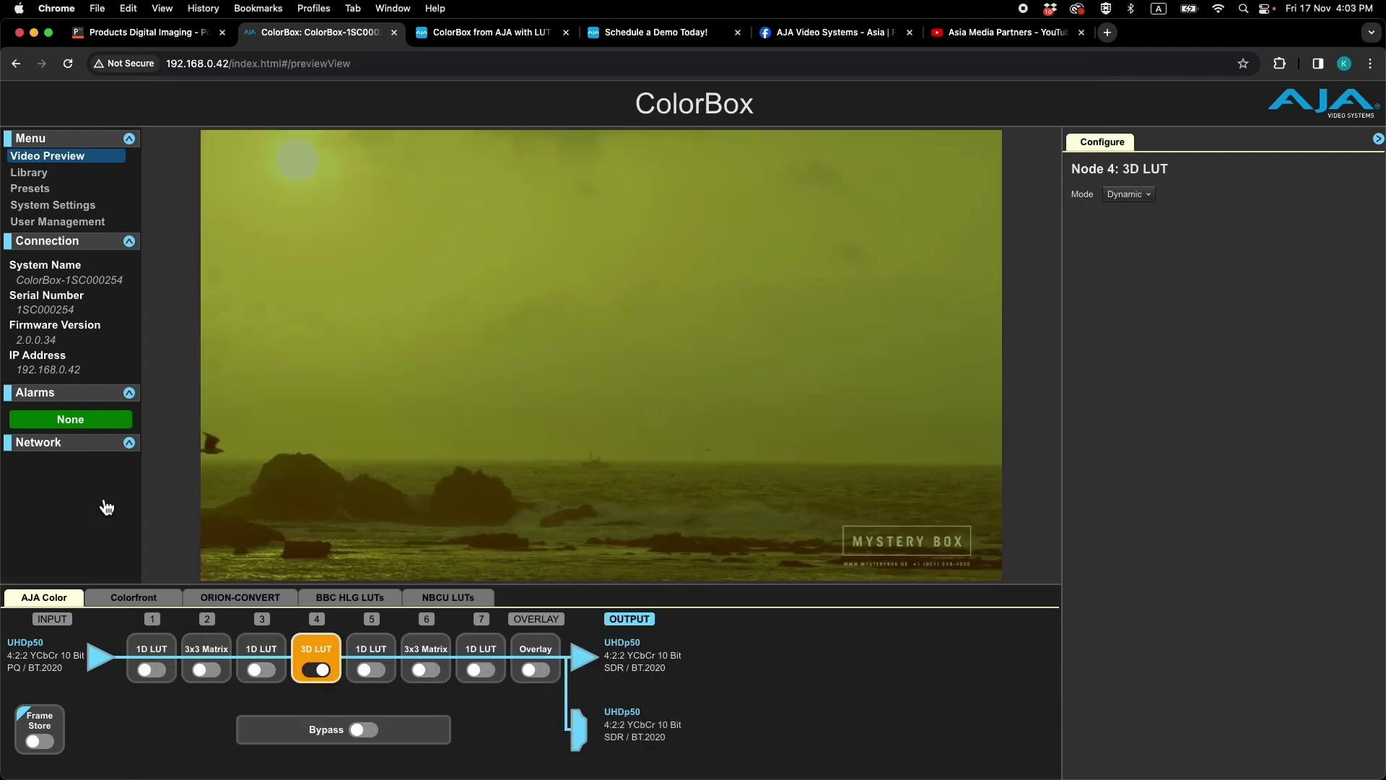
In System Settings, review the BT.2020/SDR pipeline and keep input range at SMPTE Full
left_click(101, 206)
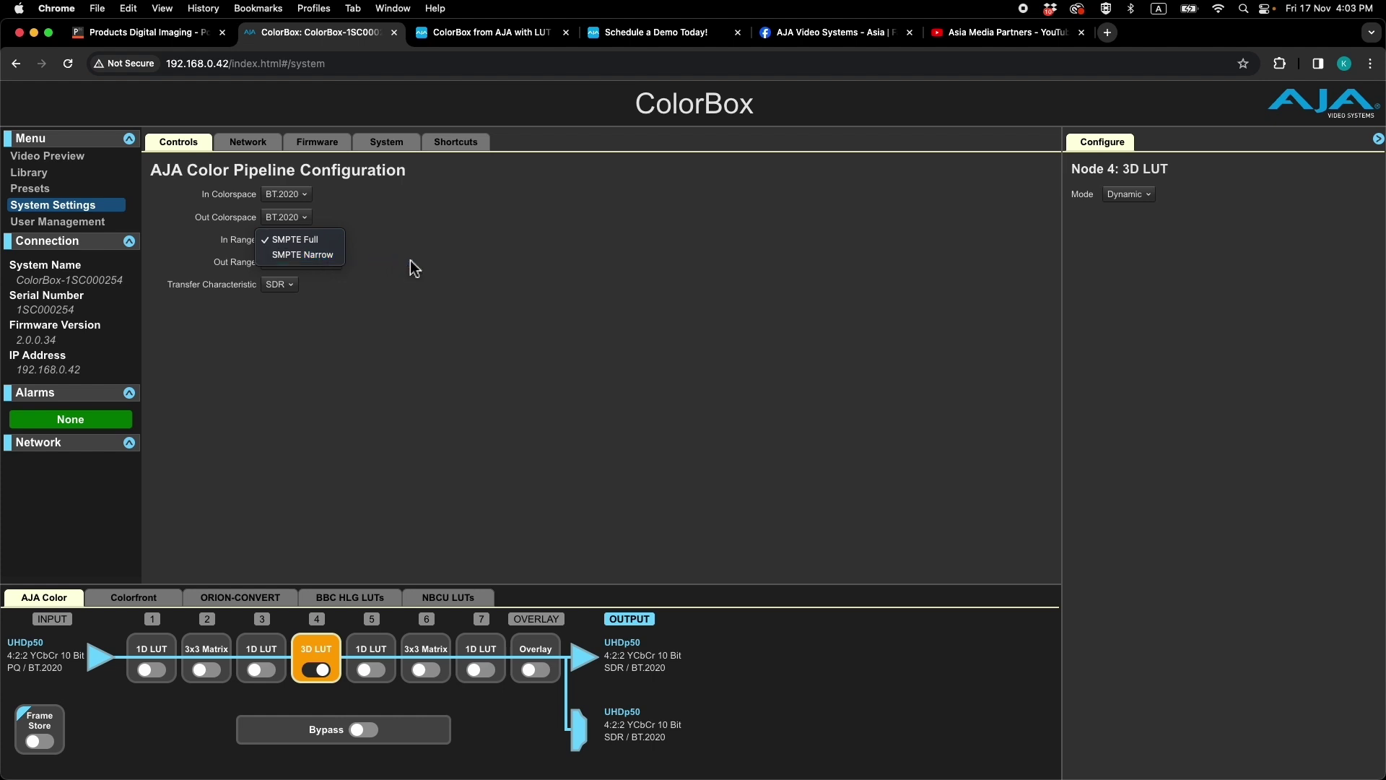
left_click(494, 305)
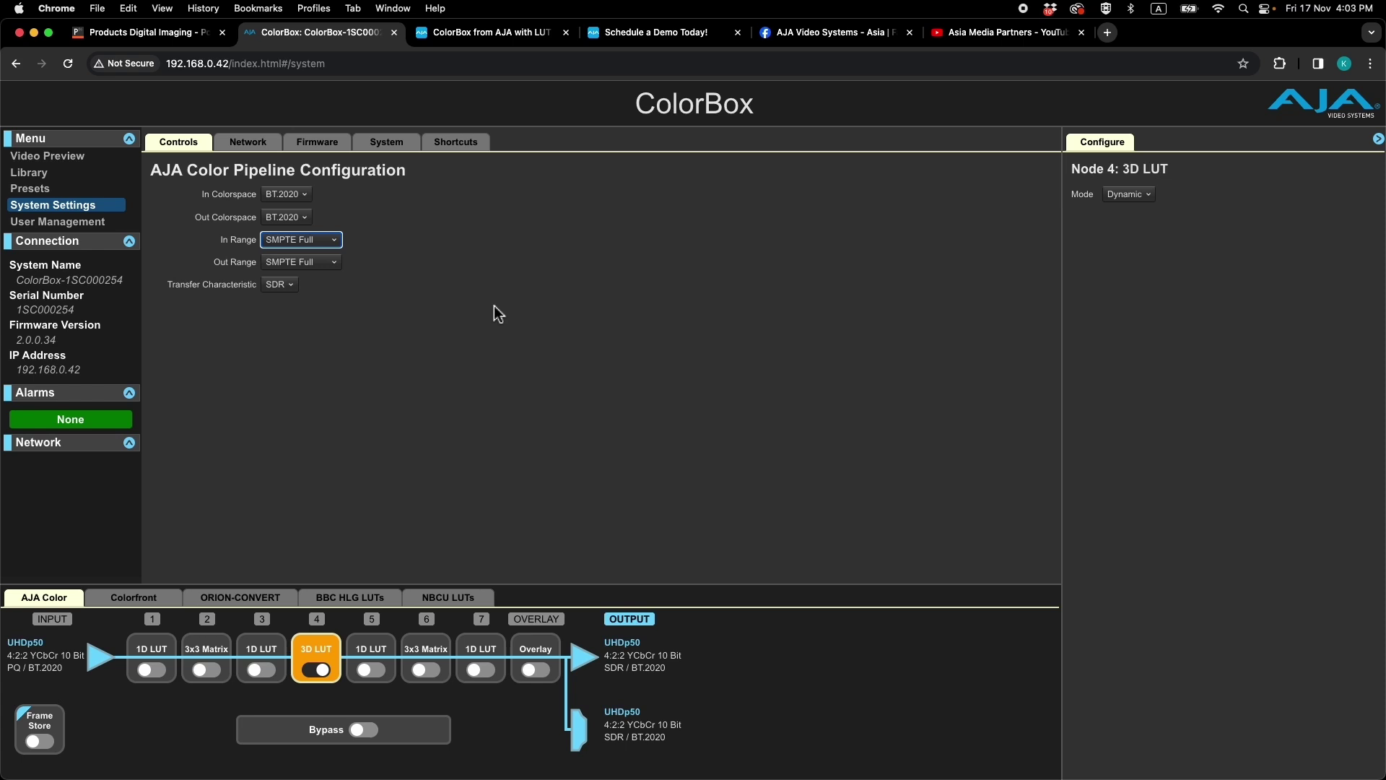
Store the pipeline into empty preset slot PR 10 named 'Colorbox Video'
left_click(40, 189)
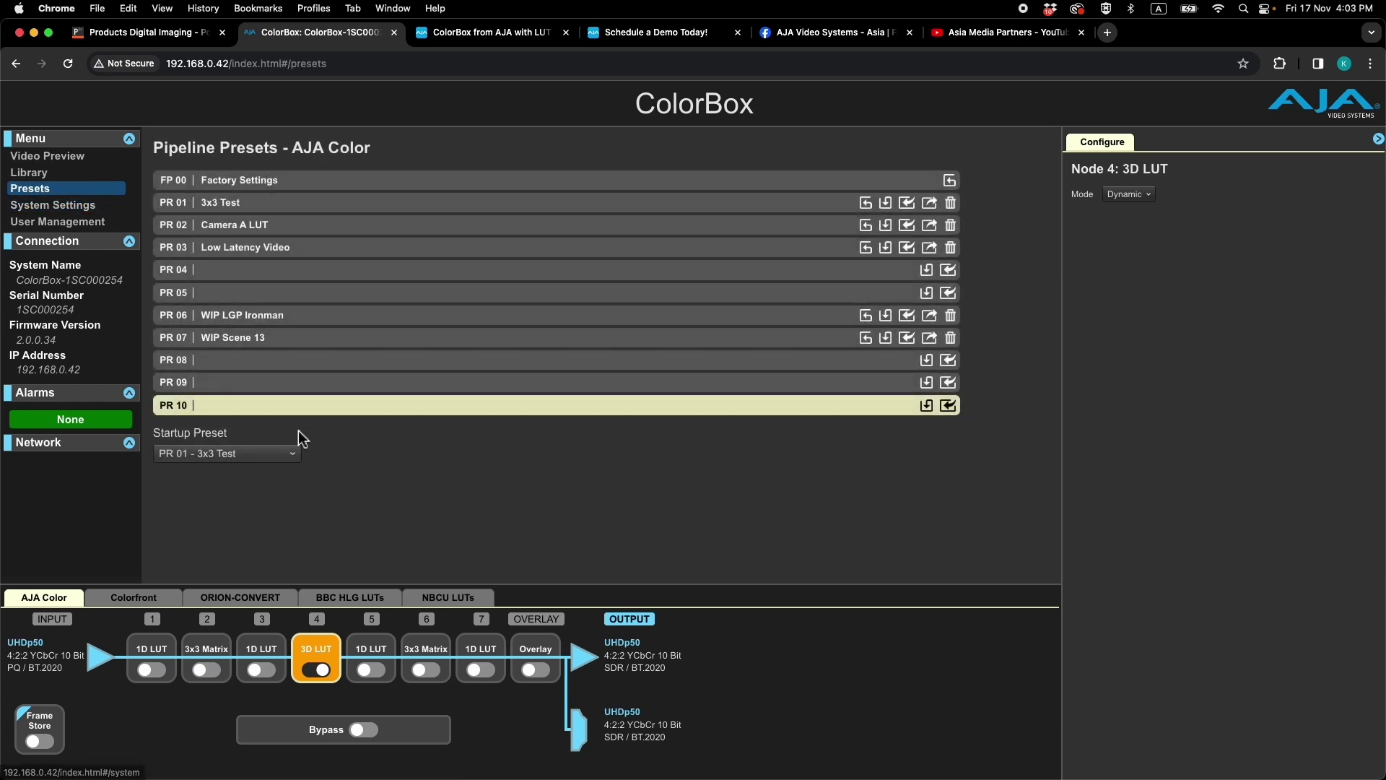
left_click(926, 405)
type("Colo")
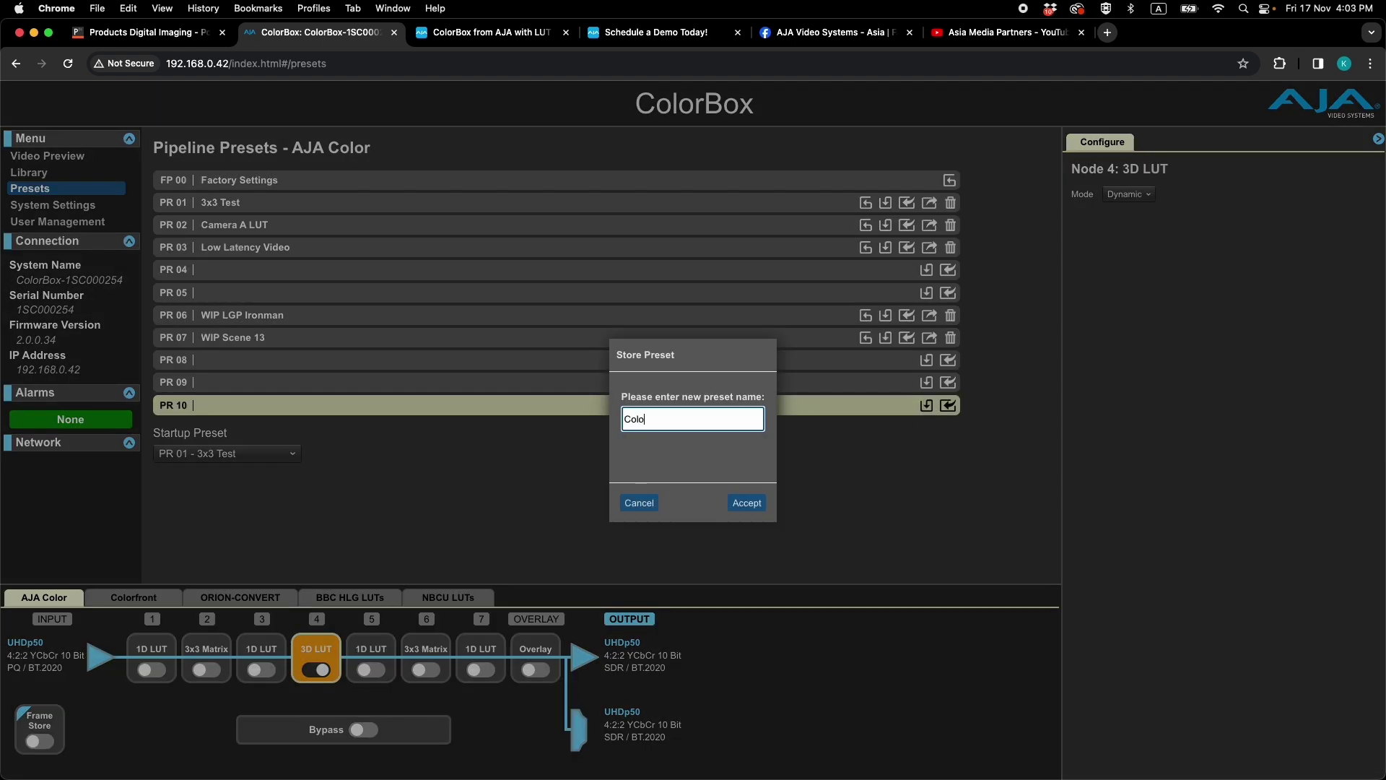
type("rbox Video")
key("Return")
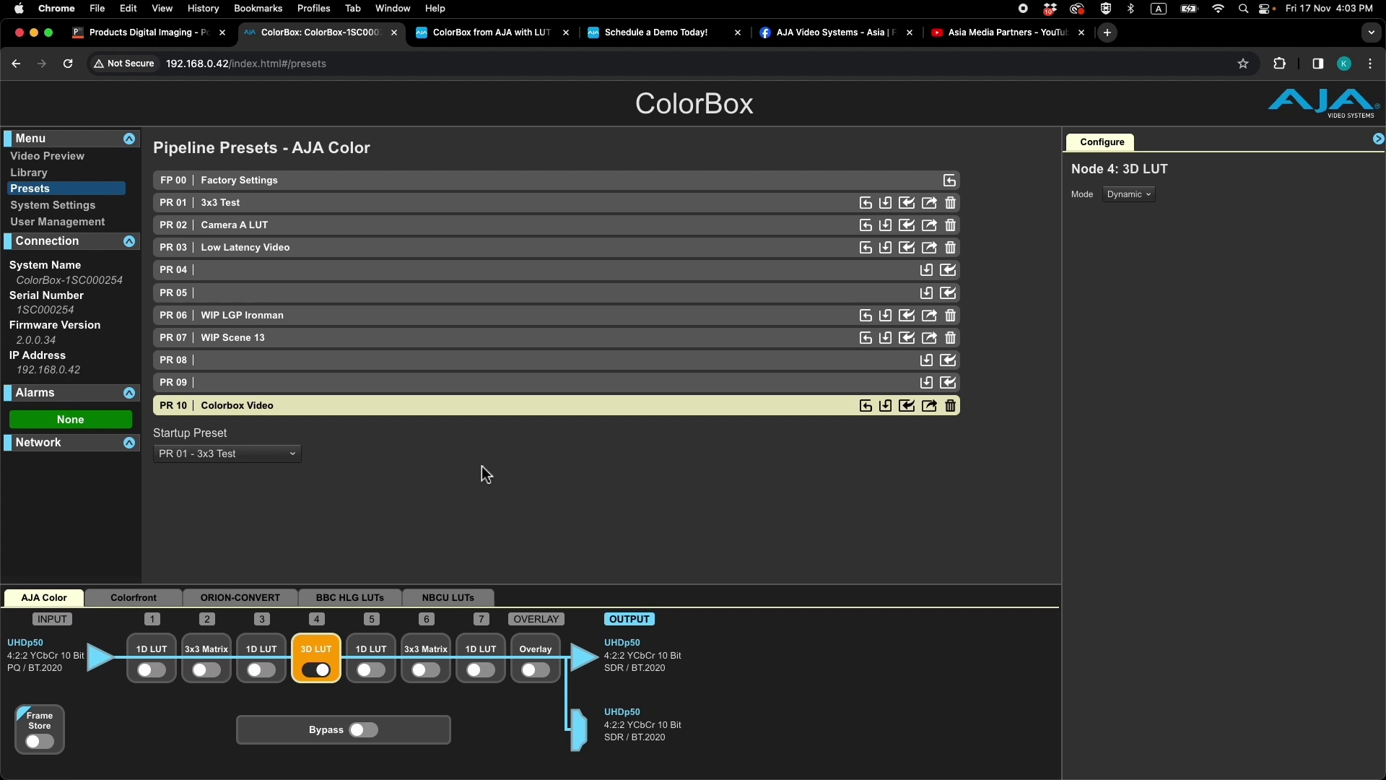
Back on Video Preview, toggle the 3D LUT node off and on again
left_click(68, 164)
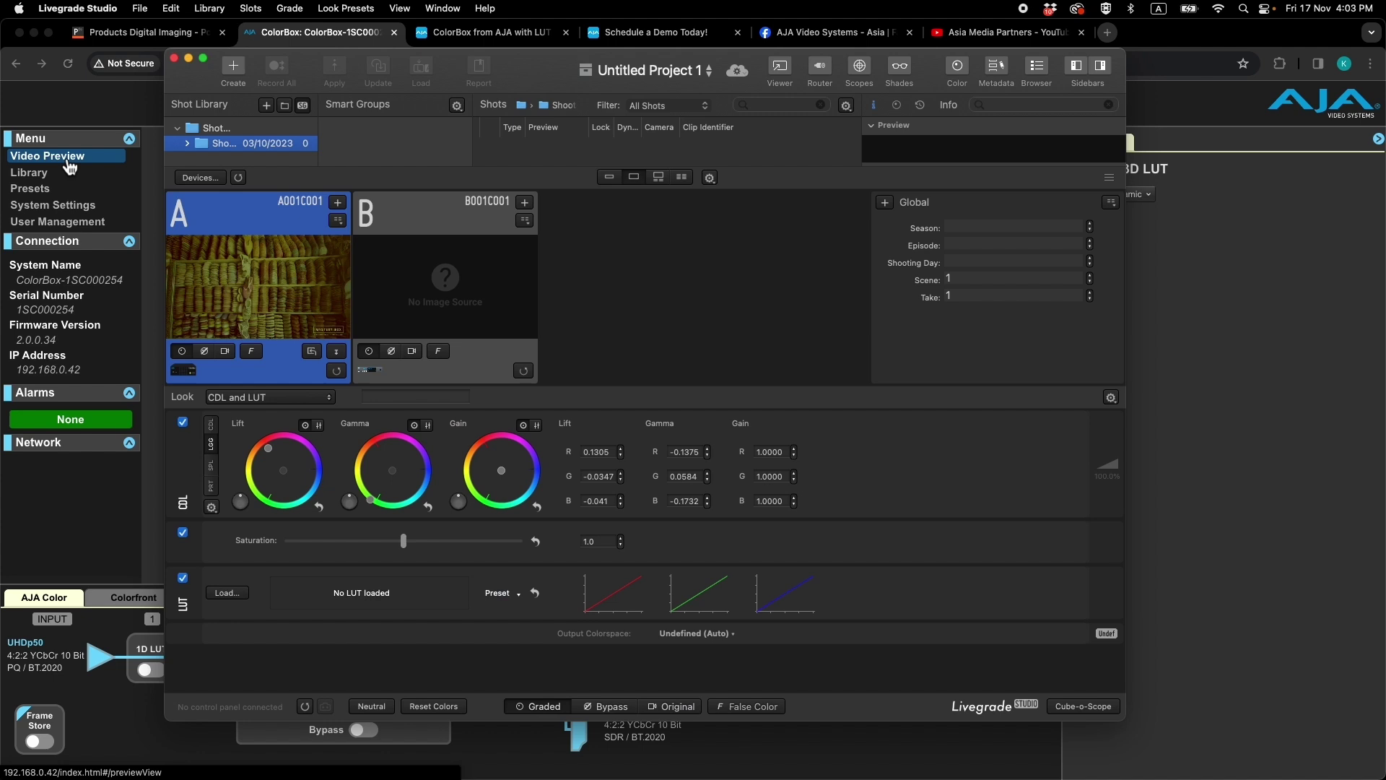
key("super+Tab")
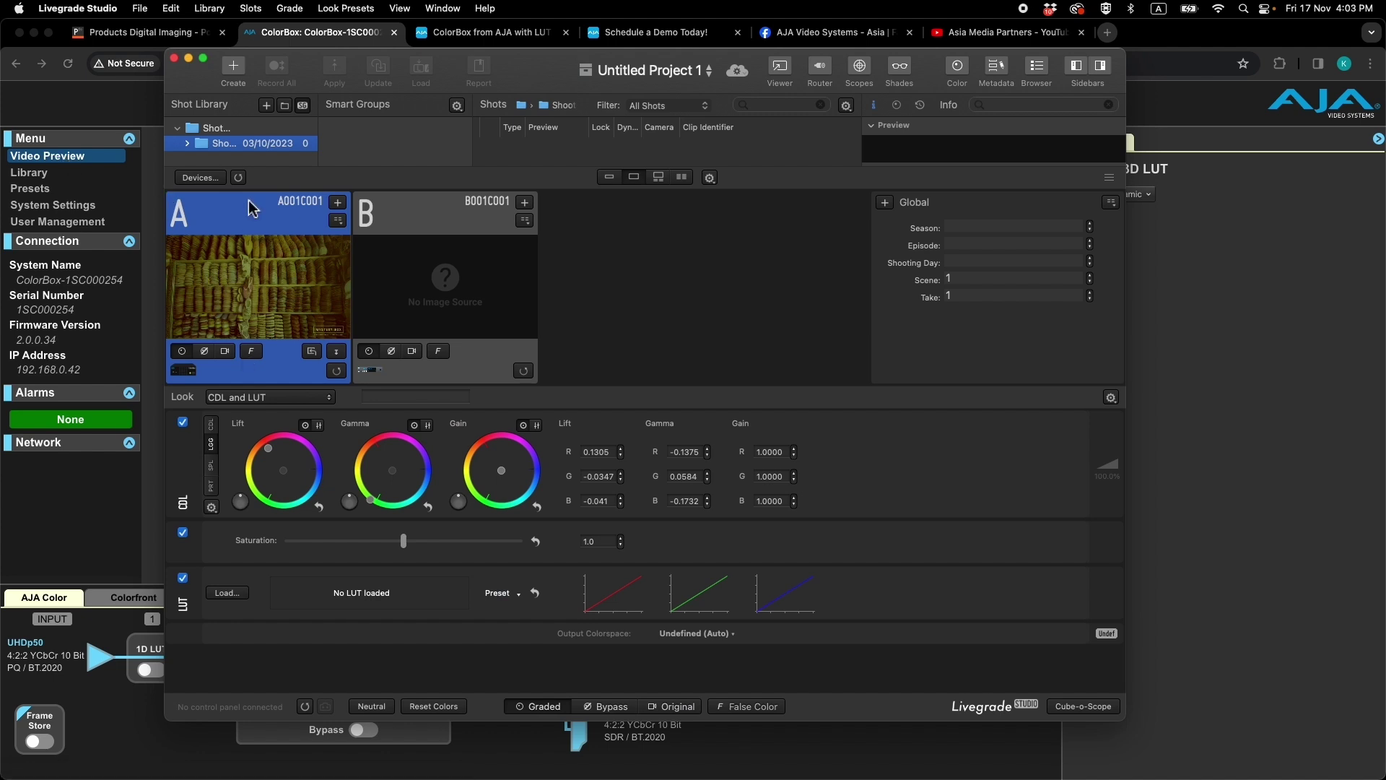
key("super+Tab")
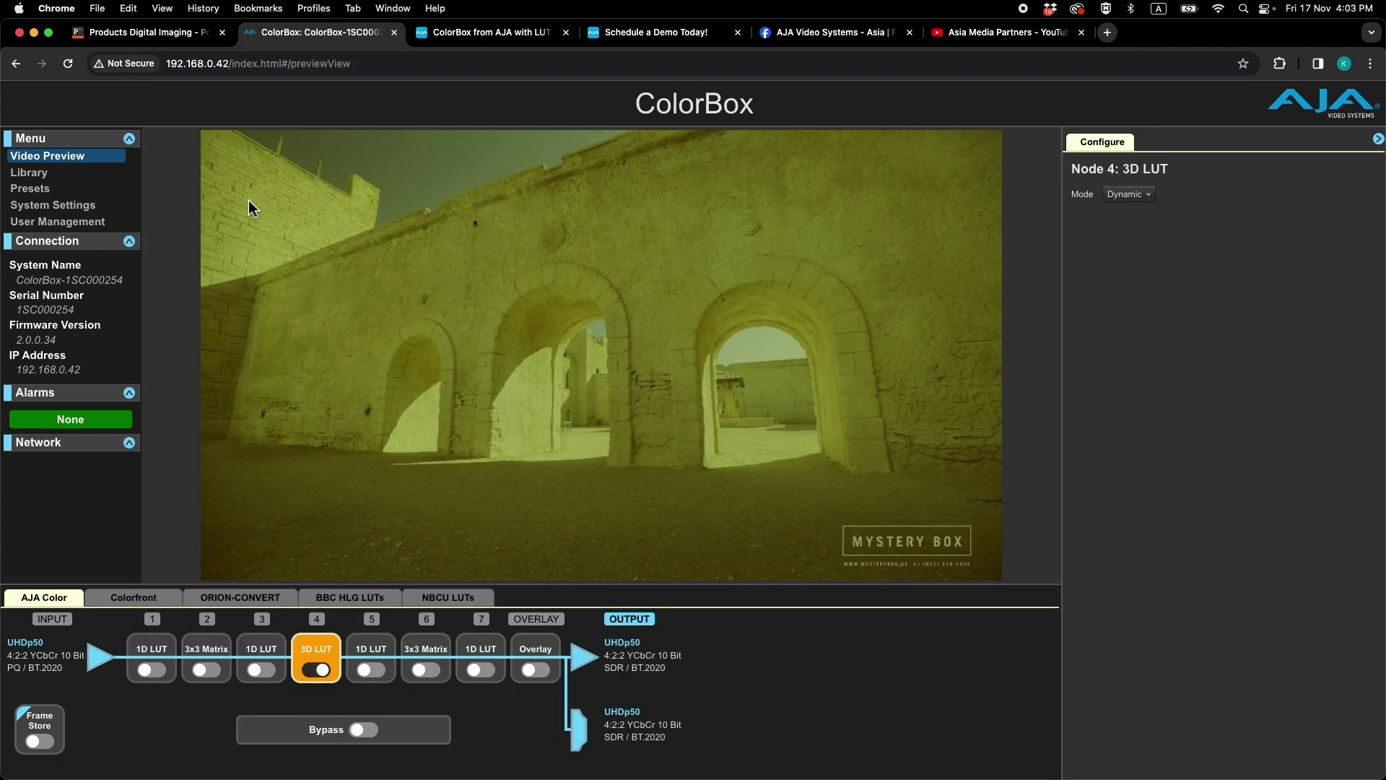
left_click(317, 670)
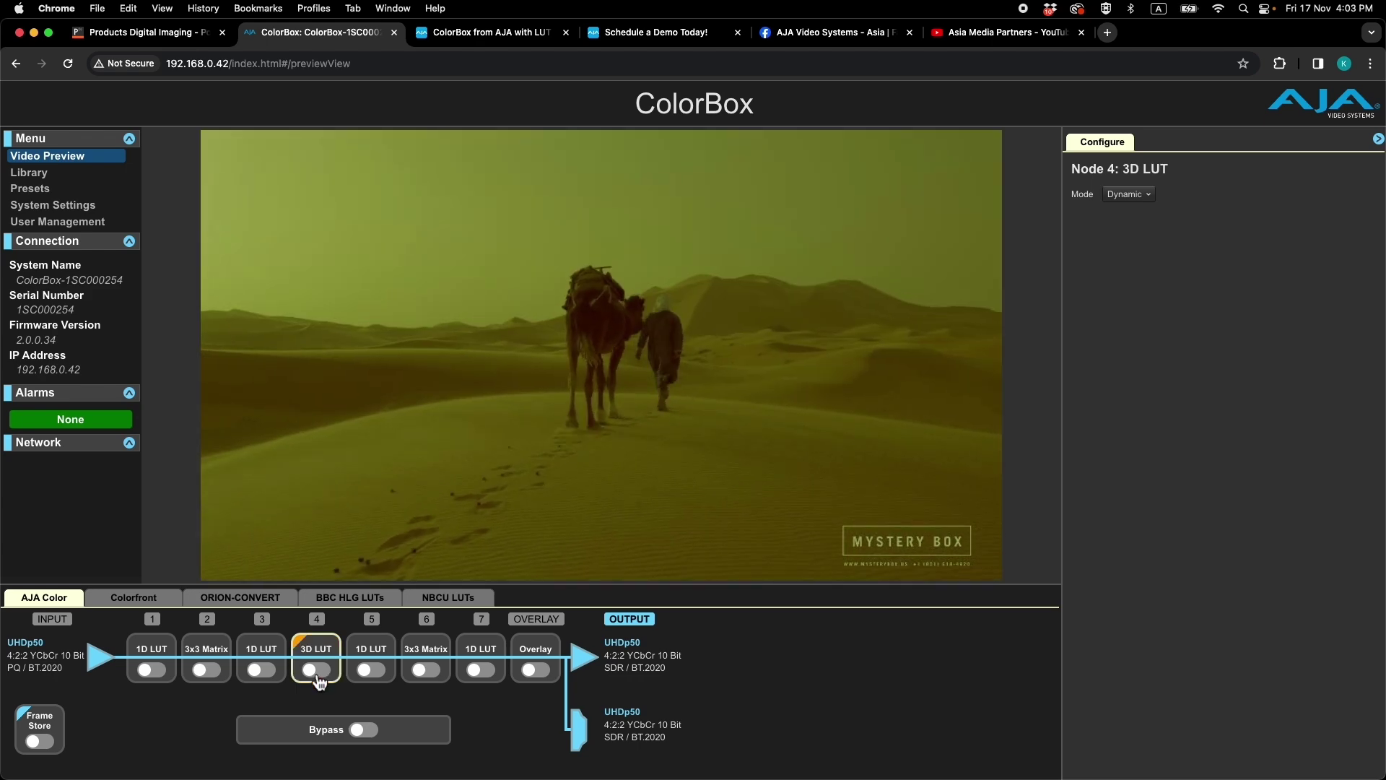
left_click(317, 670)
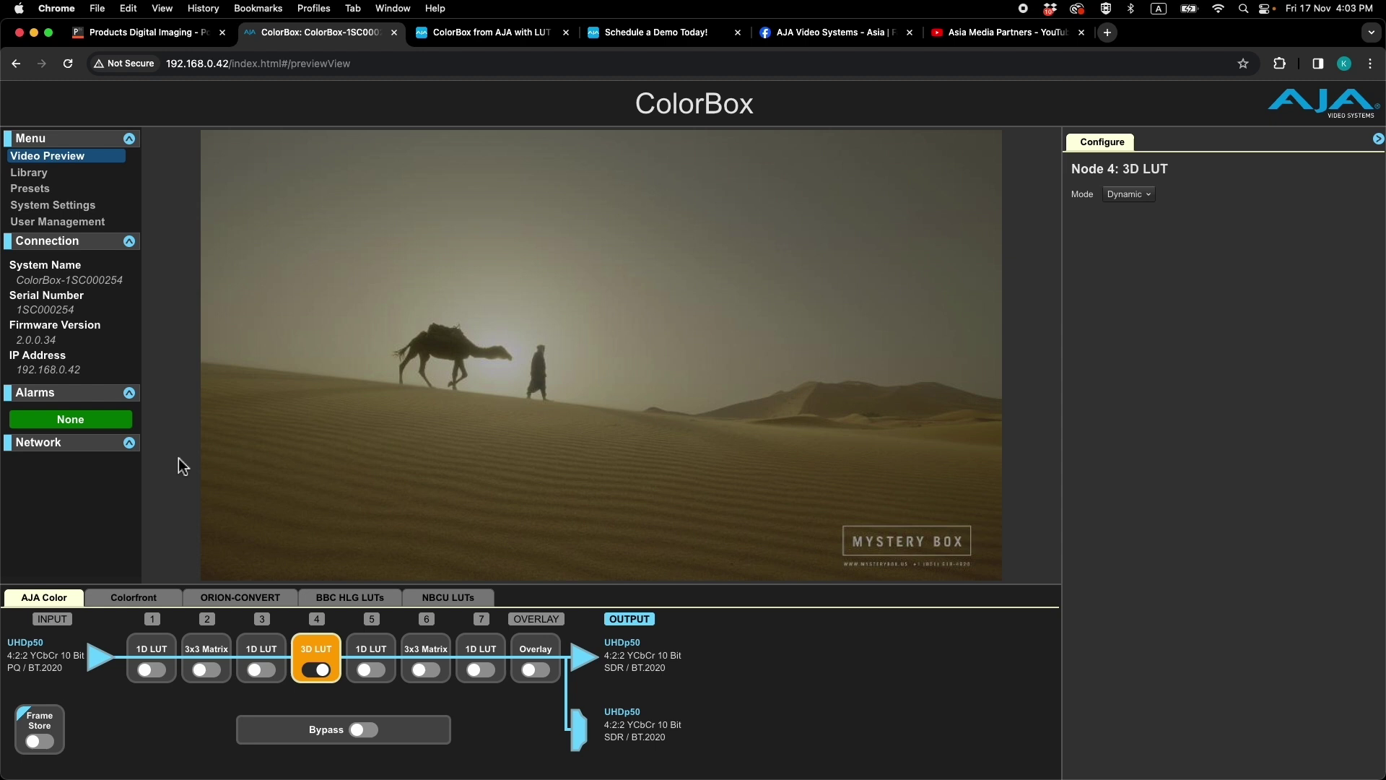
Recall and accept preset PR 10 'Colorbox Video', check the preview, then return to Presets
left_click(68, 188)
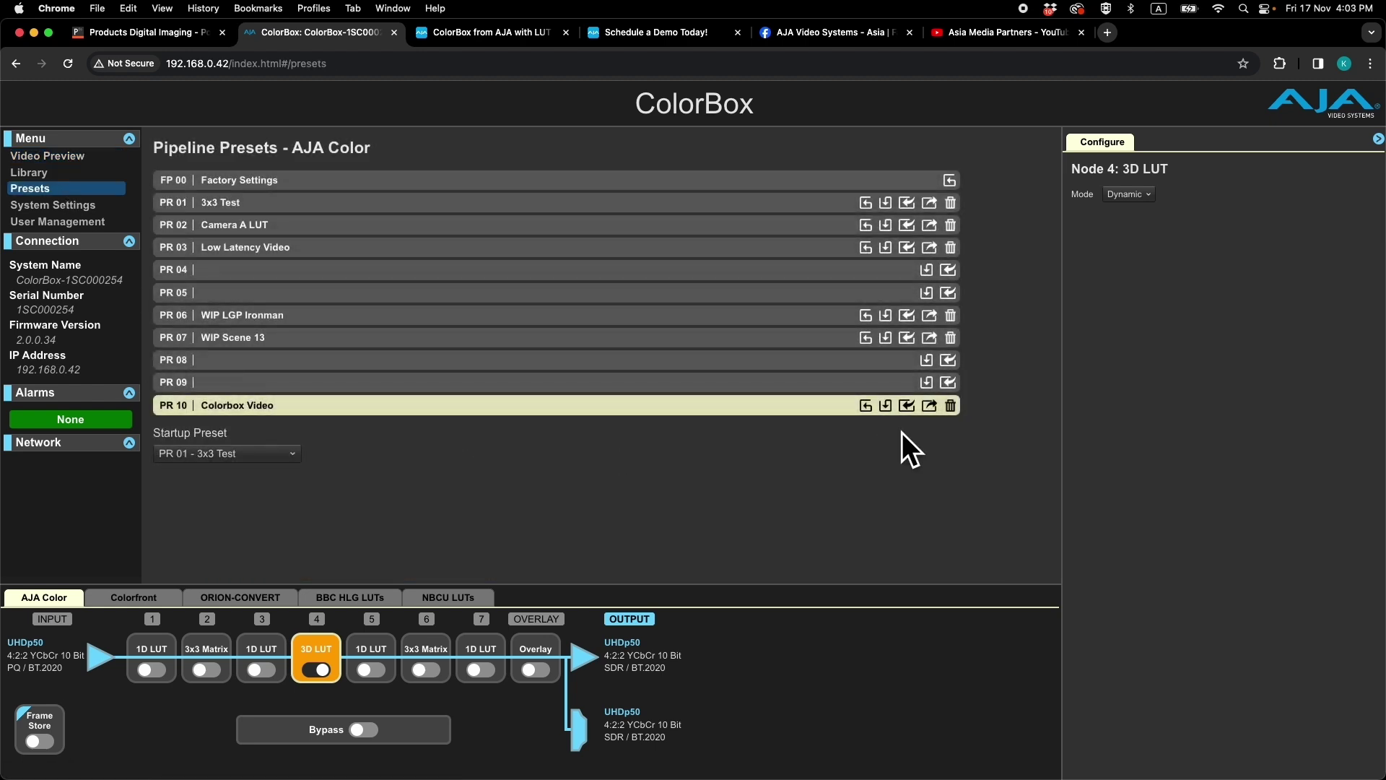
left_click(865, 407)
left_click(790, 468)
left_click(71, 165)
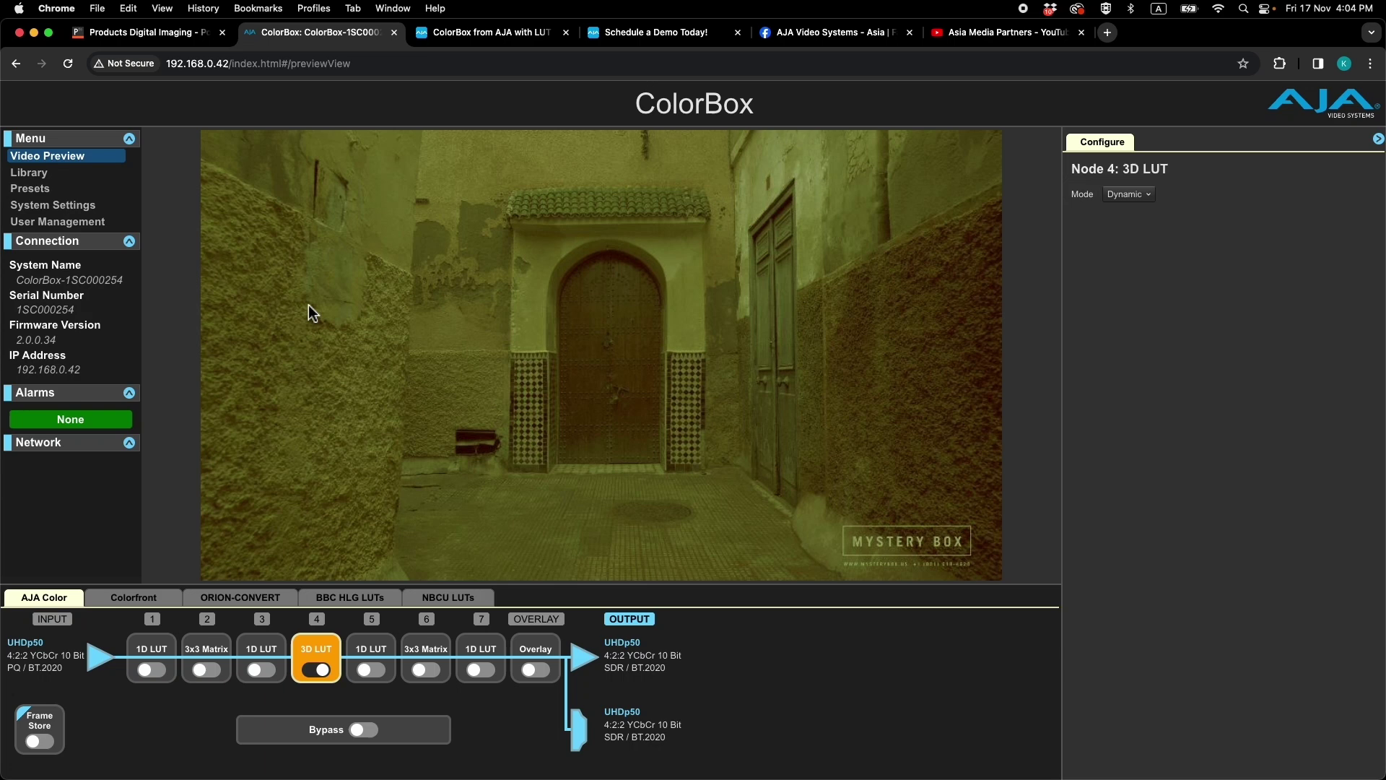
left_click(65, 191)
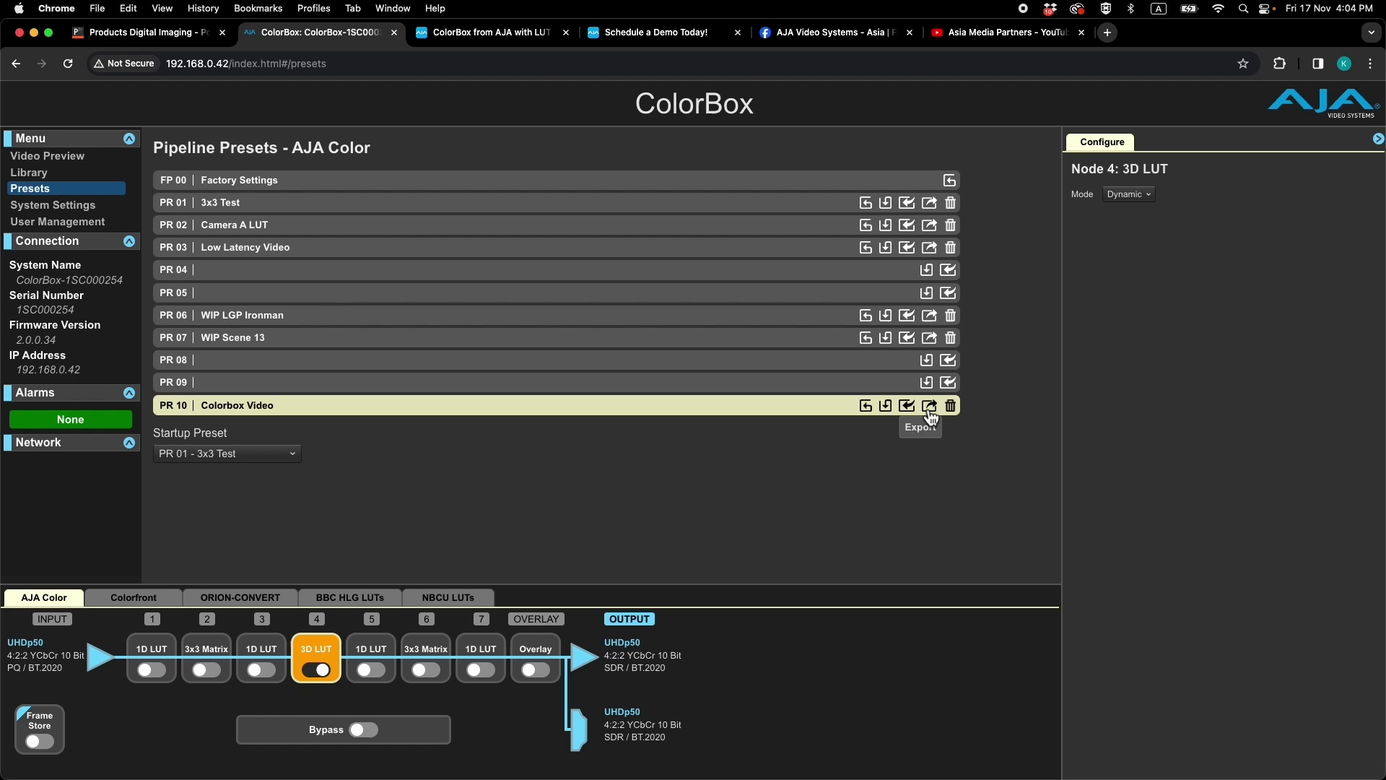
Export the PR 10 Colorbox Video preset to a file
left_click(930, 407)
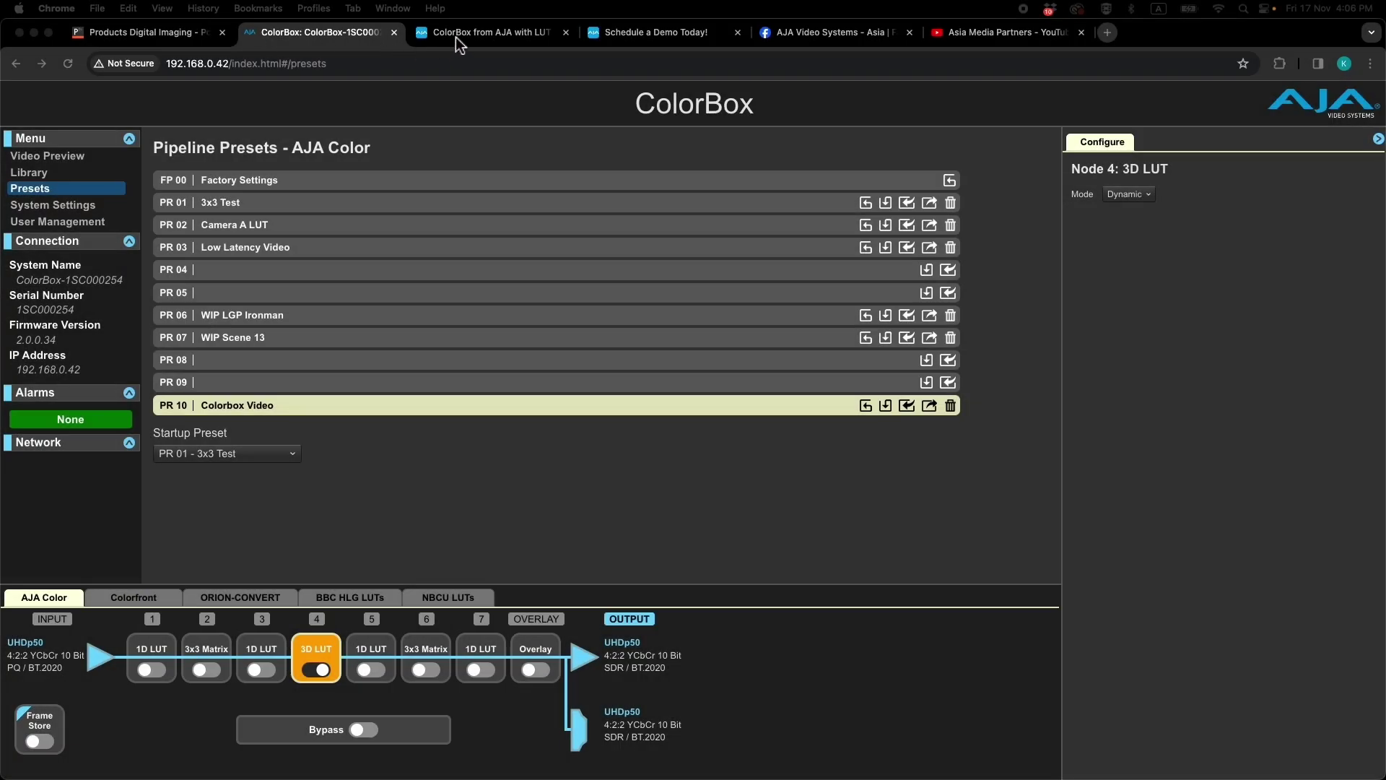
Scroll the ColorBox from AJA product page to its Introduction, then show the Schedule a Demo form
left_click(463, 34)
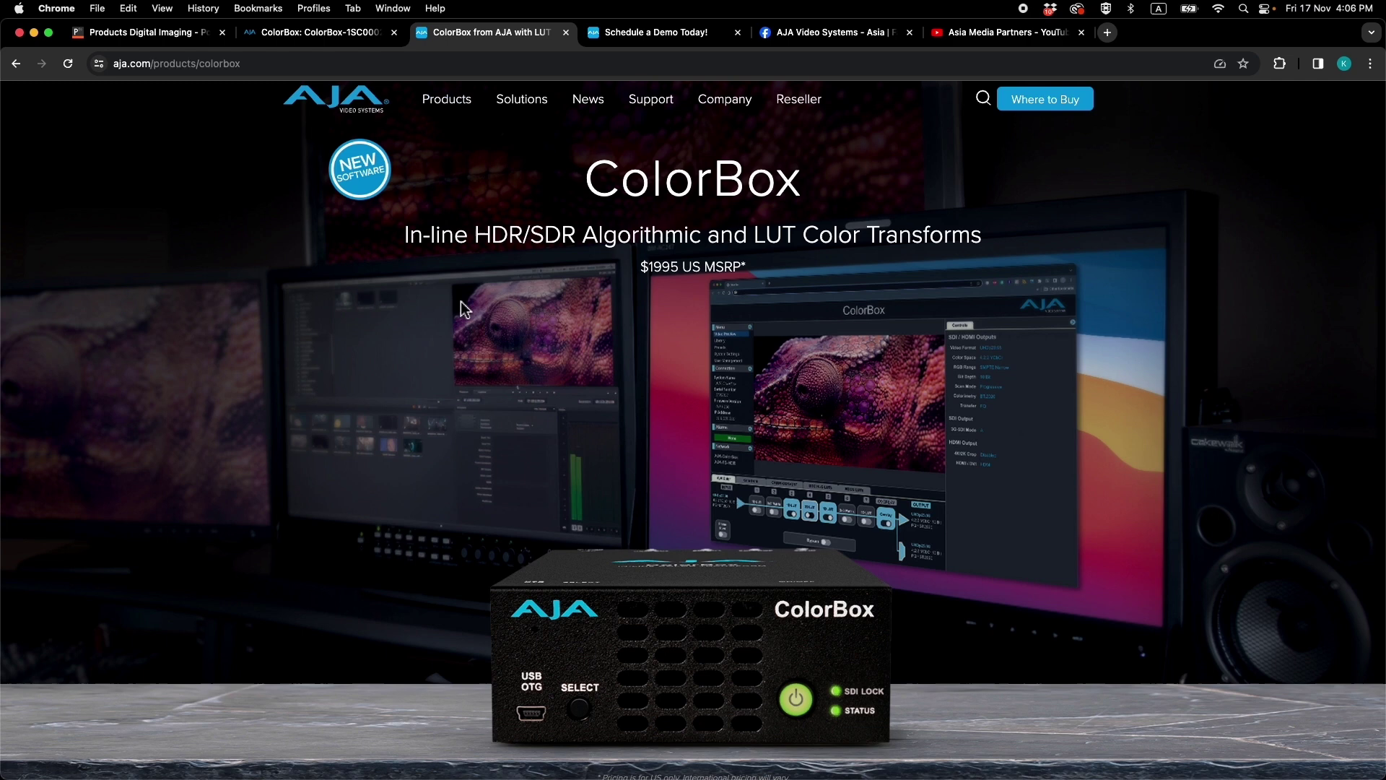
scroll(465, 311, "down", 3)
scroll(465, 309, "down", 2)
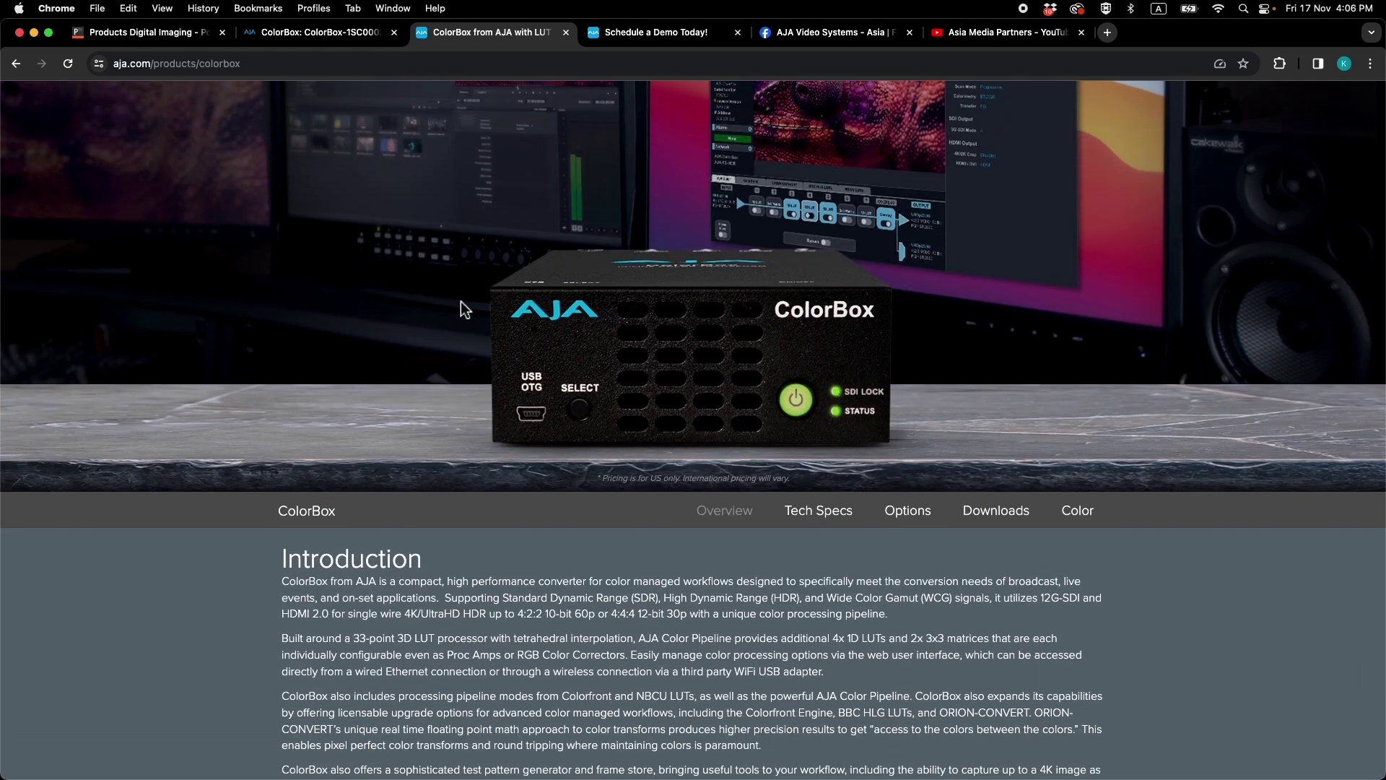
left_click(652, 34)
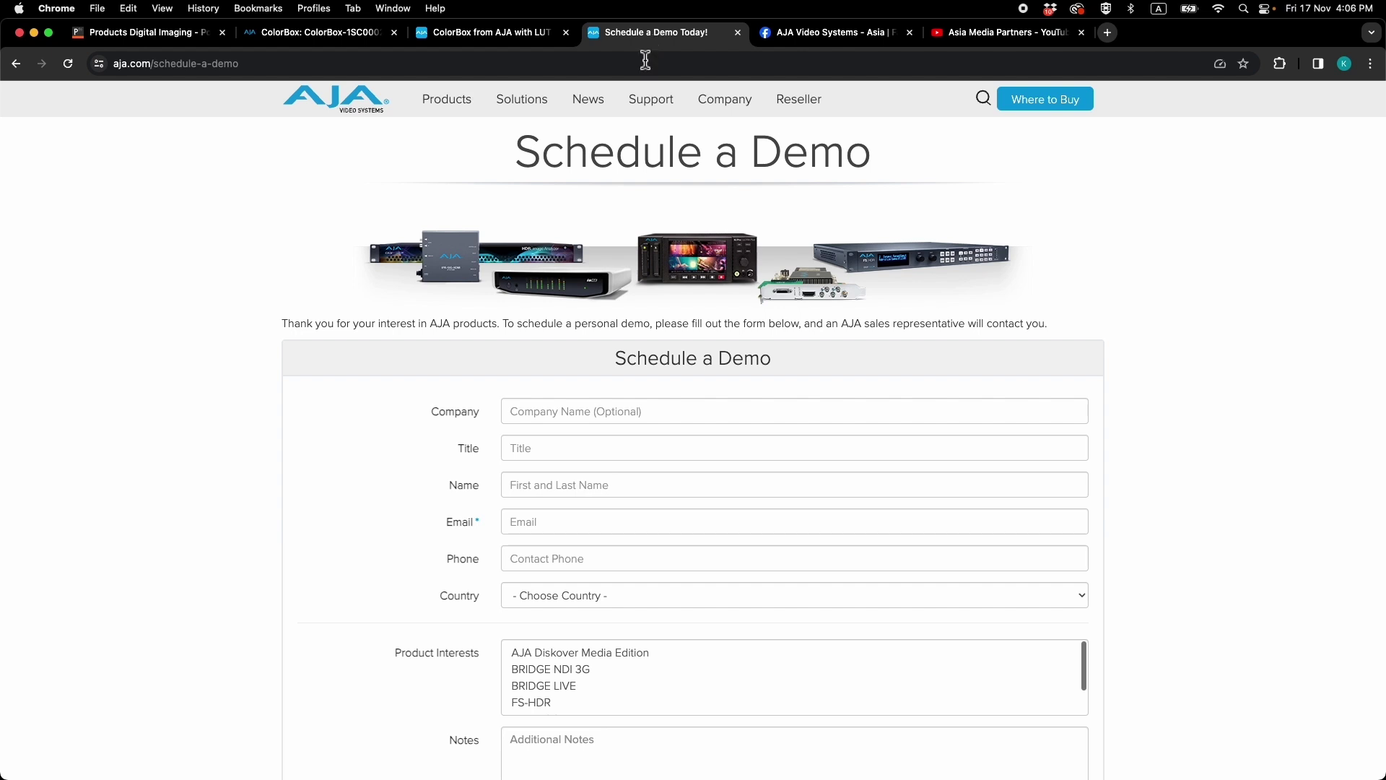